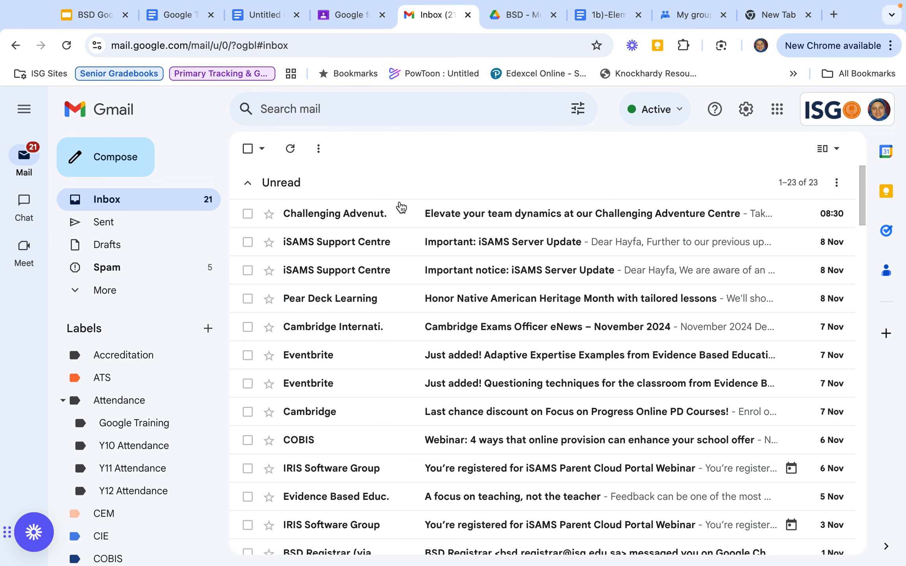
Open the "Elevate your team dynamics" email and draft a calendar event from it for Sat, 9 Nov at 10:00am, then discard the draft
left_click(391, 214)
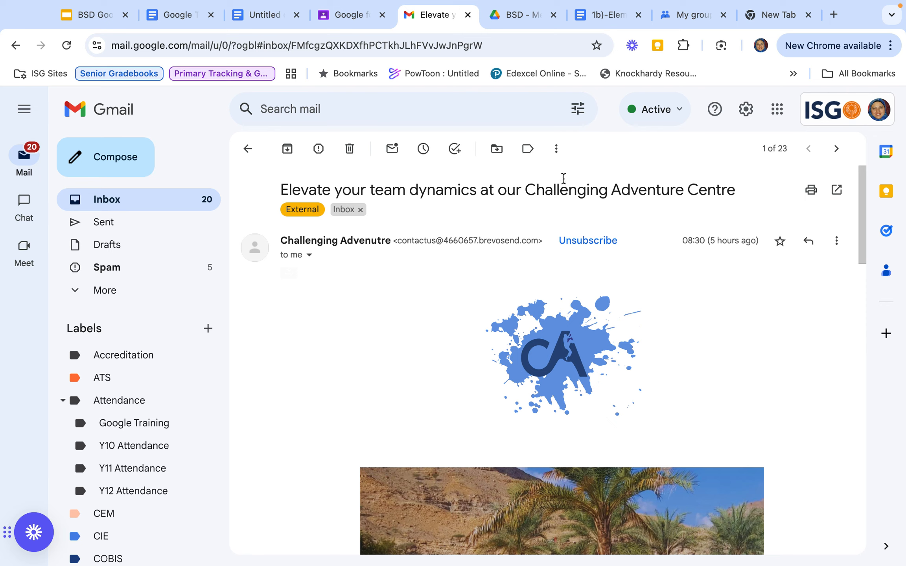
left_click(888, 154)
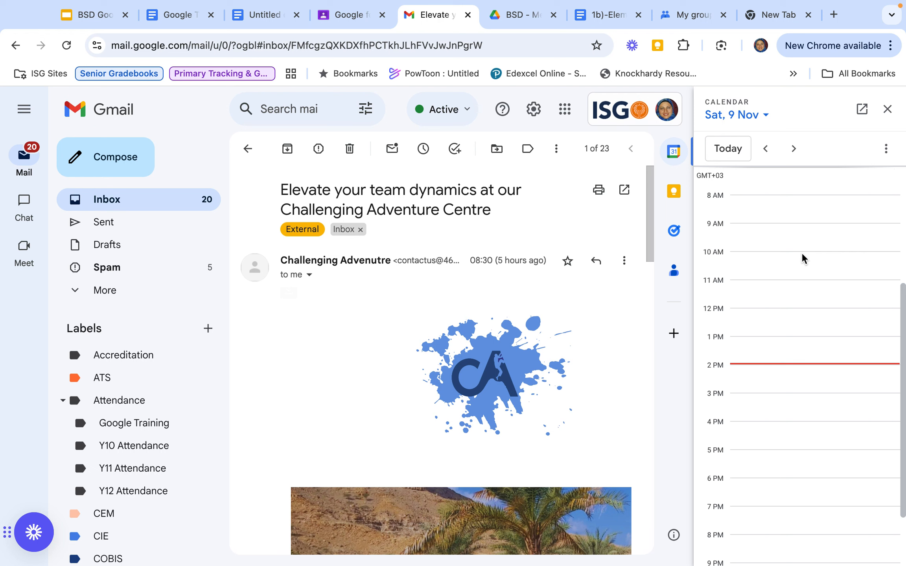
left_click(801, 252)
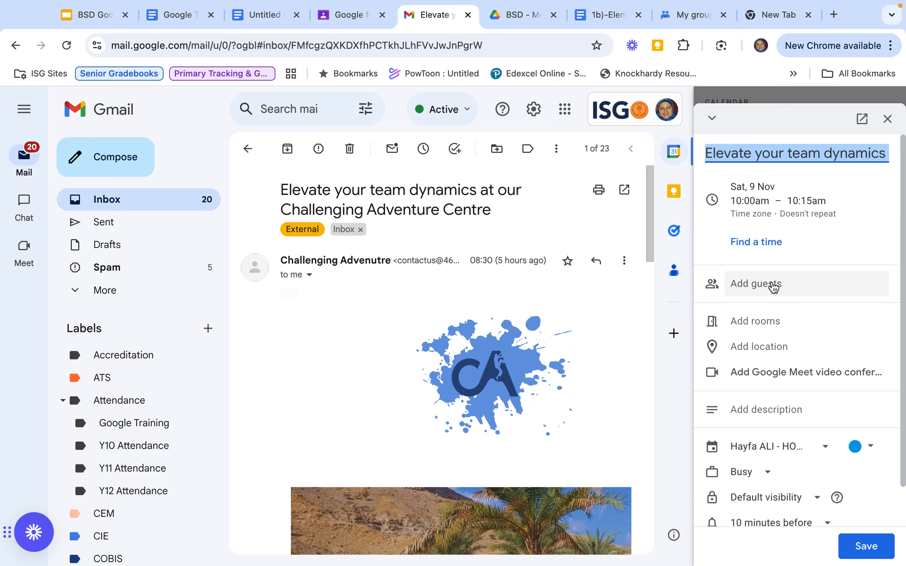
left_click(888, 124)
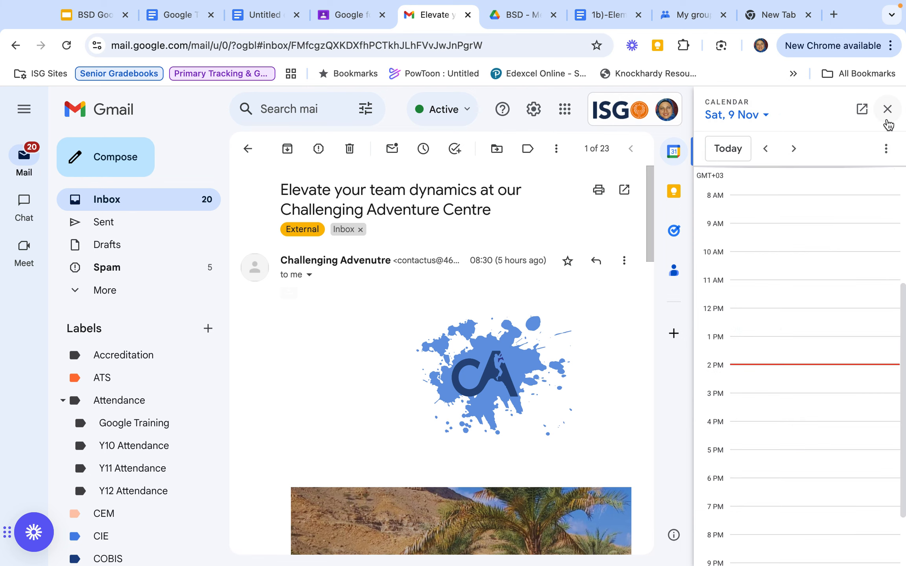
left_click(887, 110)
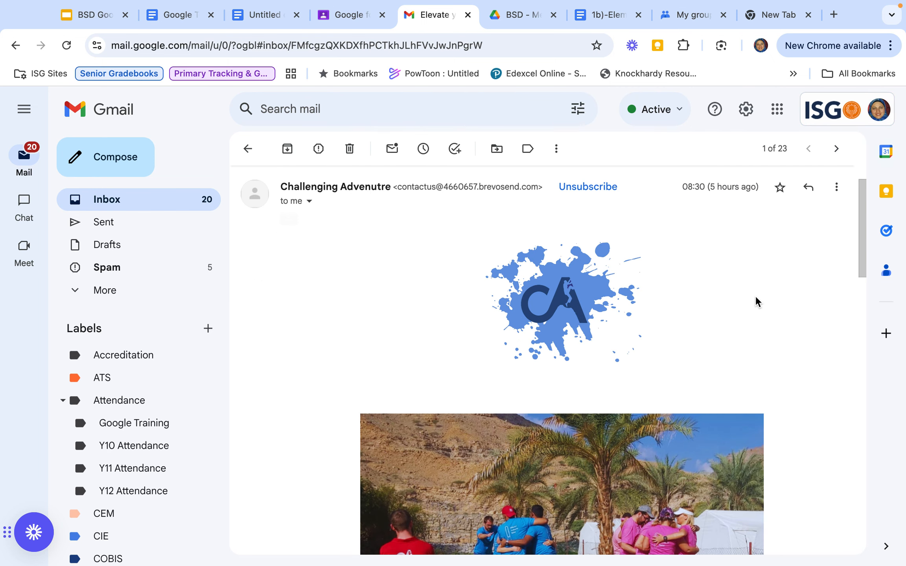
scroll(729, 298, "up", 2)
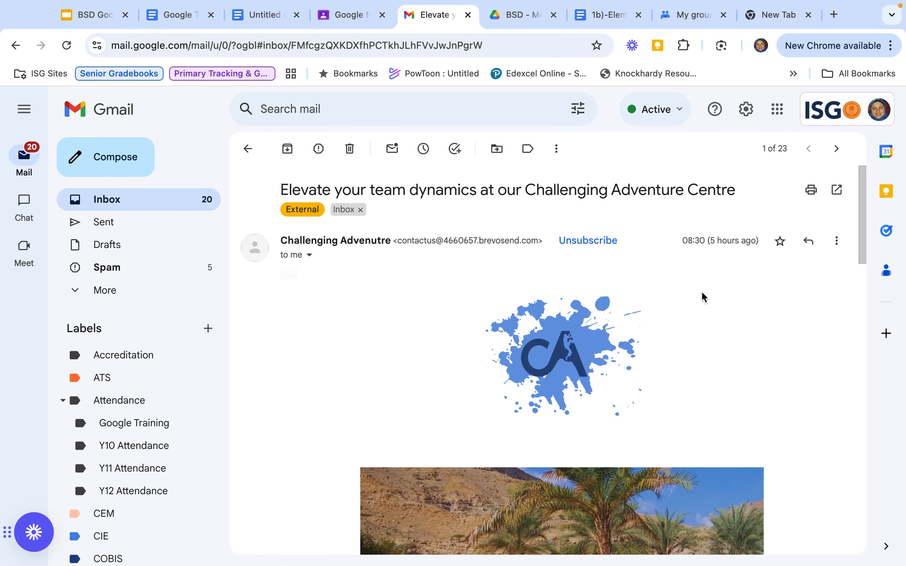
Open the full mail settings and review the general options, including the smart features and personalisation section
left_click(745, 110)
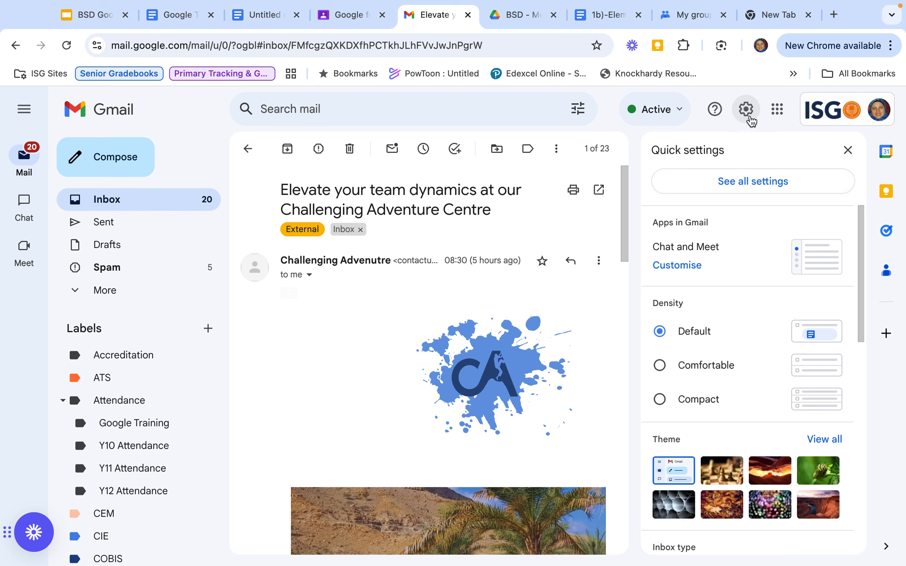
left_click(741, 188)
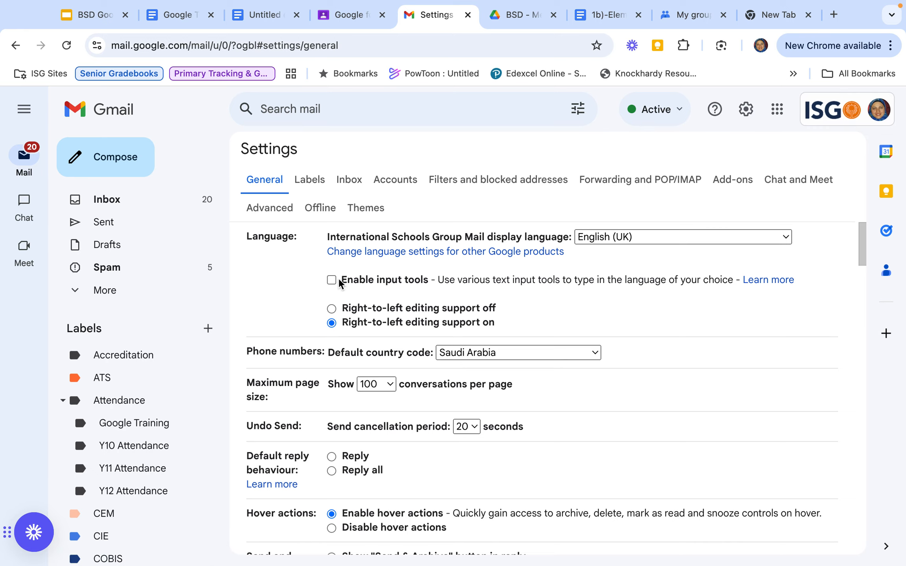
scroll(352, 377, "down", 8)
scroll(353, 378, "down", 15)
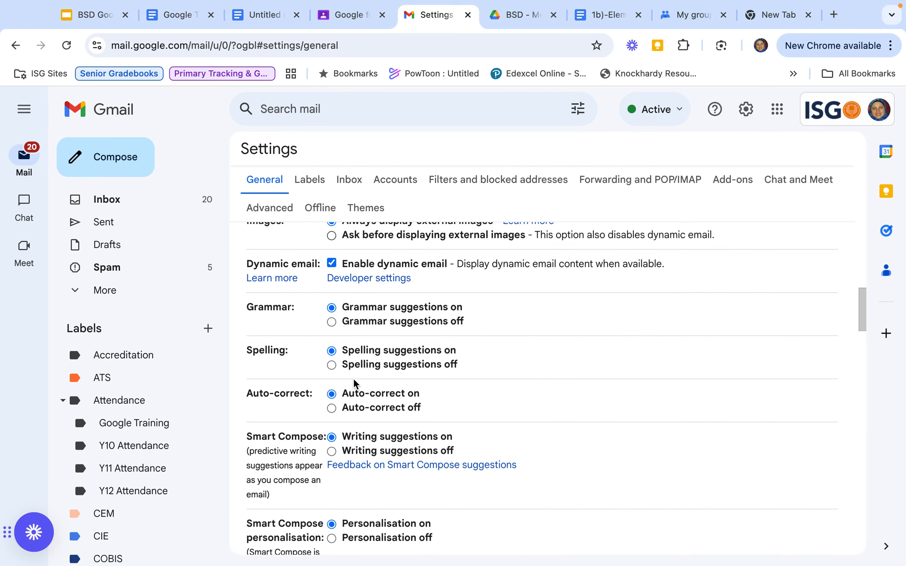
scroll(353, 378, "down", 5)
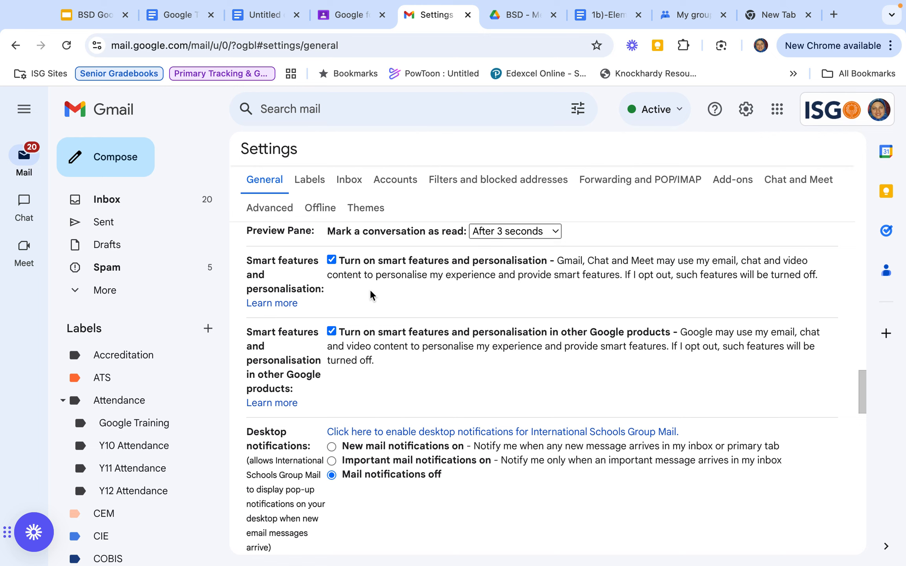
scroll(372, 295, "up", 15)
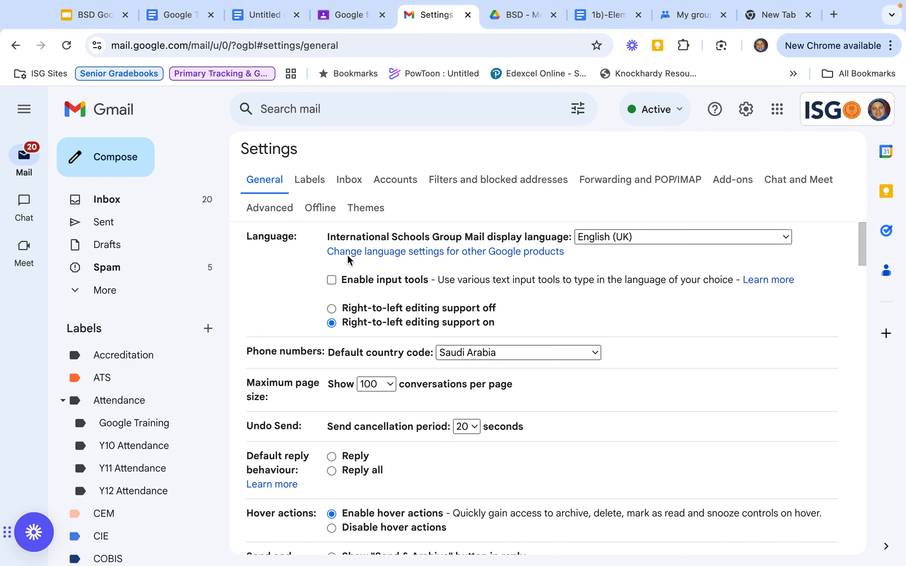
Review the label settings, from the system labels and categories to the custom labels such as Attendance and its sublabels
left_click(312, 178)
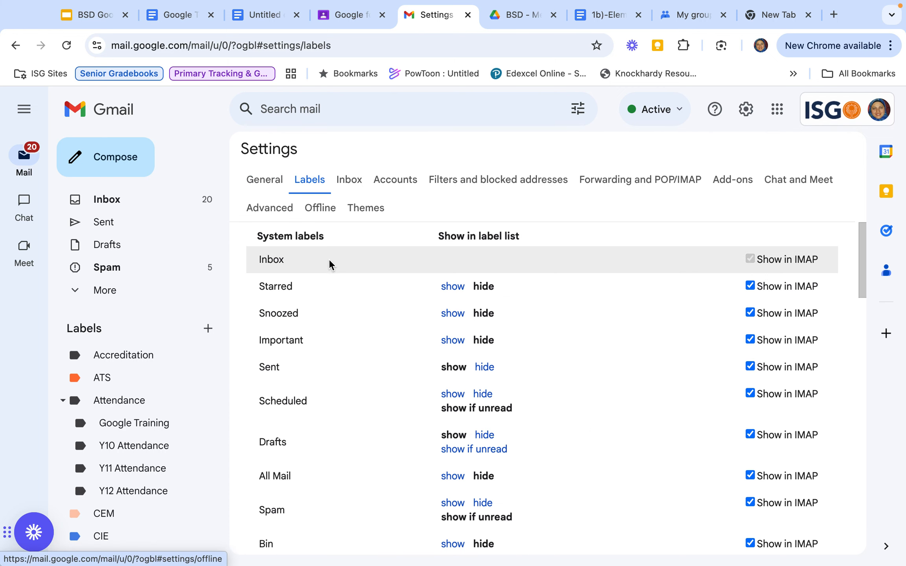
scroll(414, 381, "down", 2)
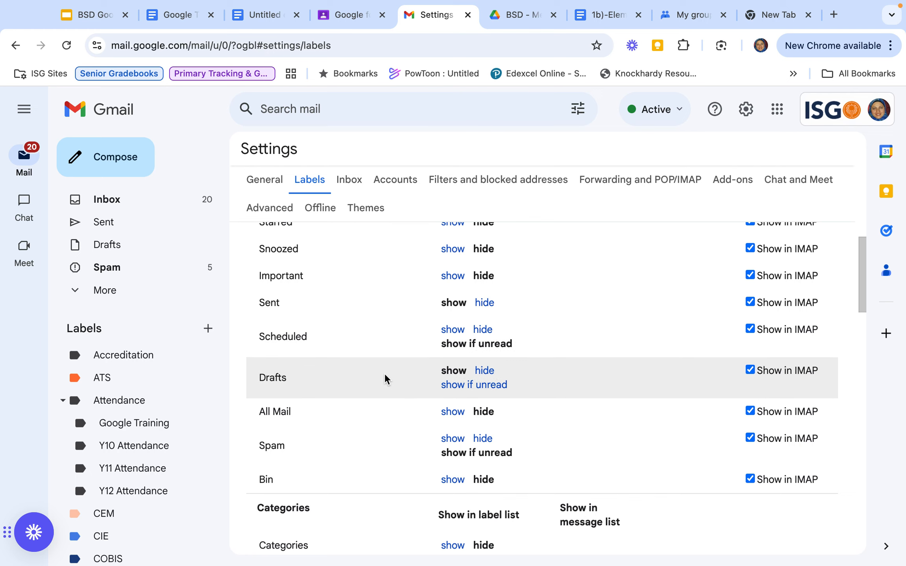
scroll(381, 435, "down", 1)
scroll(381, 435, "down", 5)
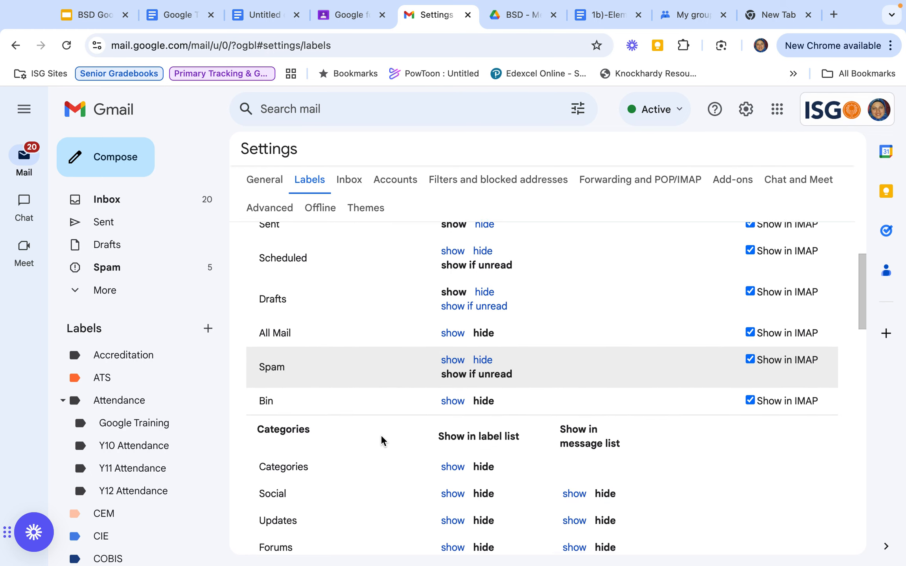
scroll(381, 435, "down", 4)
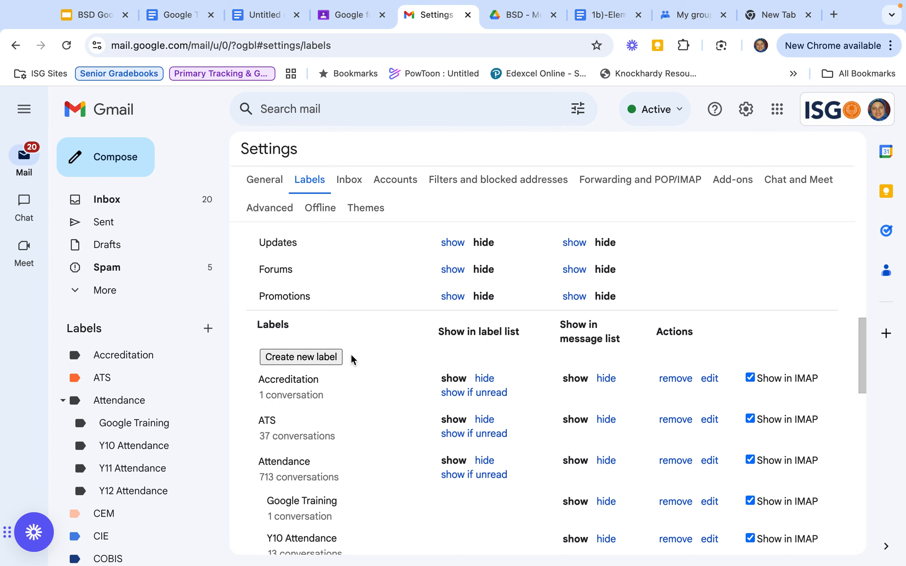
scroll(369, 366, "down", 3)
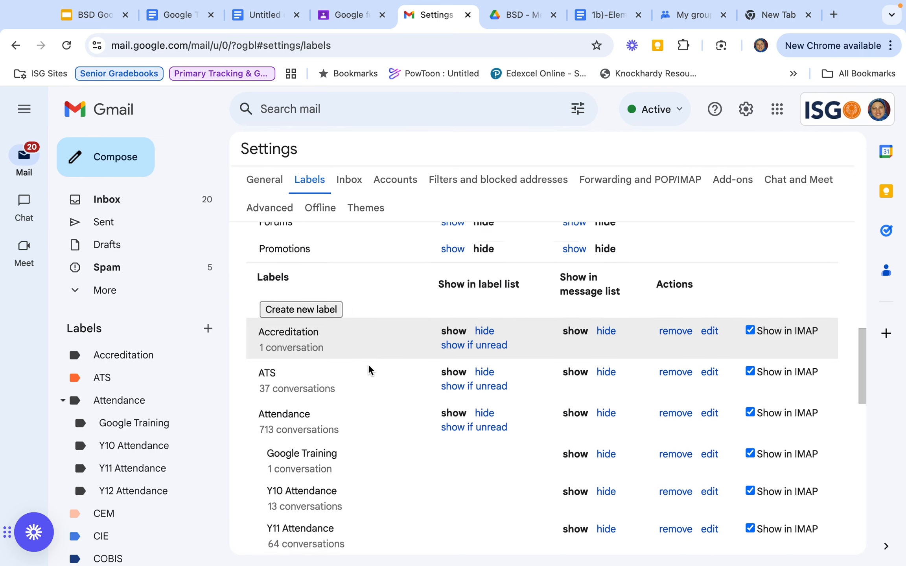
scroll(369, 365, "down", 1)
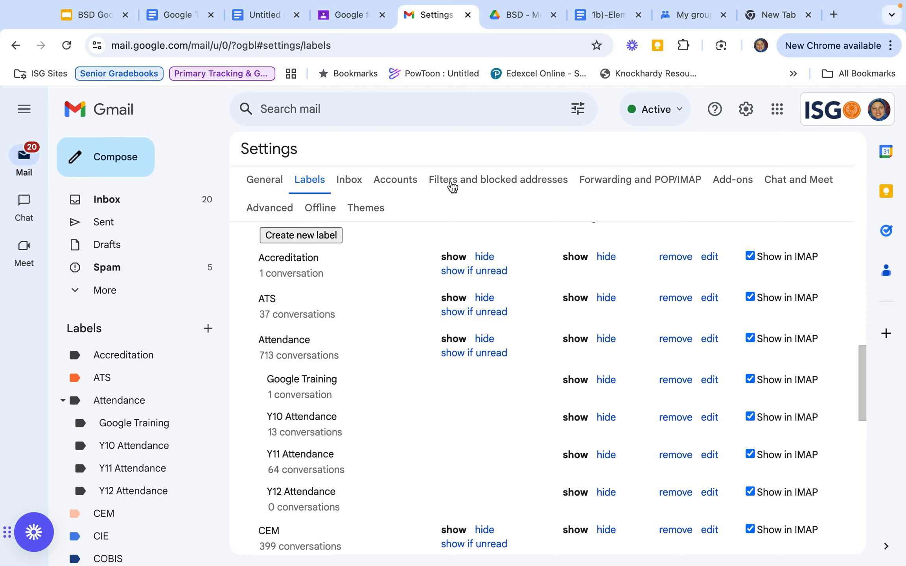
Open the criteria of the incoming-mail filter for the Attendance/Y11 Attendance label and search for the messages matching them
left_click(480, 186)
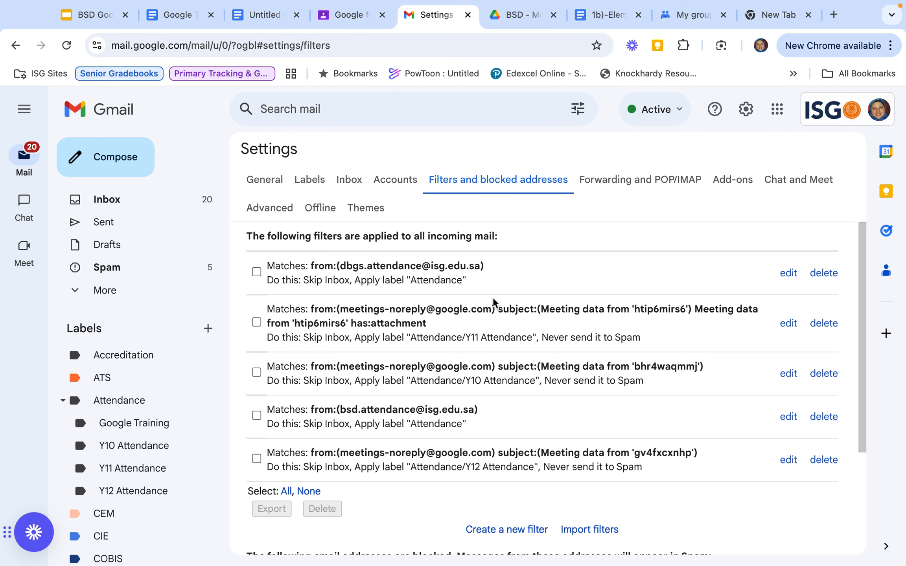
scroll(492, 297, "down", 1)
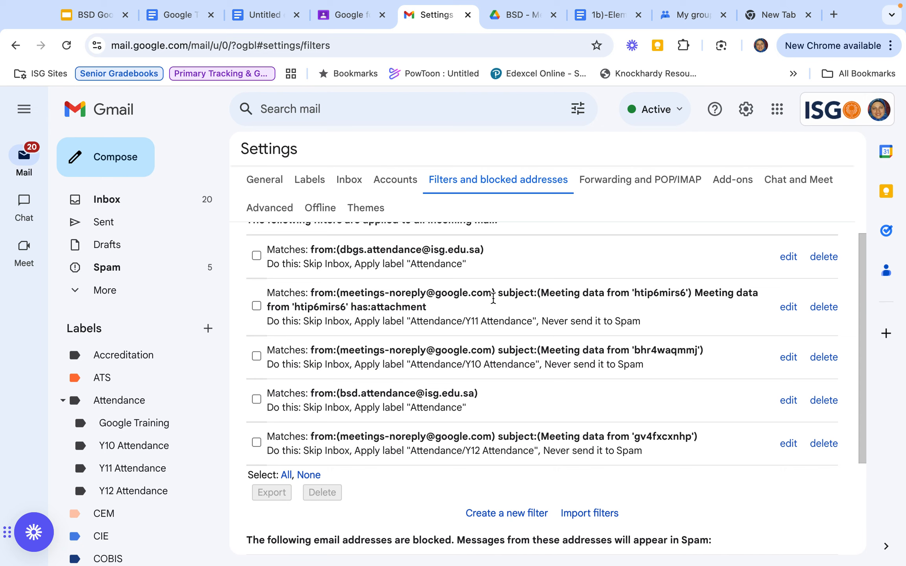
left_click(788, 307)
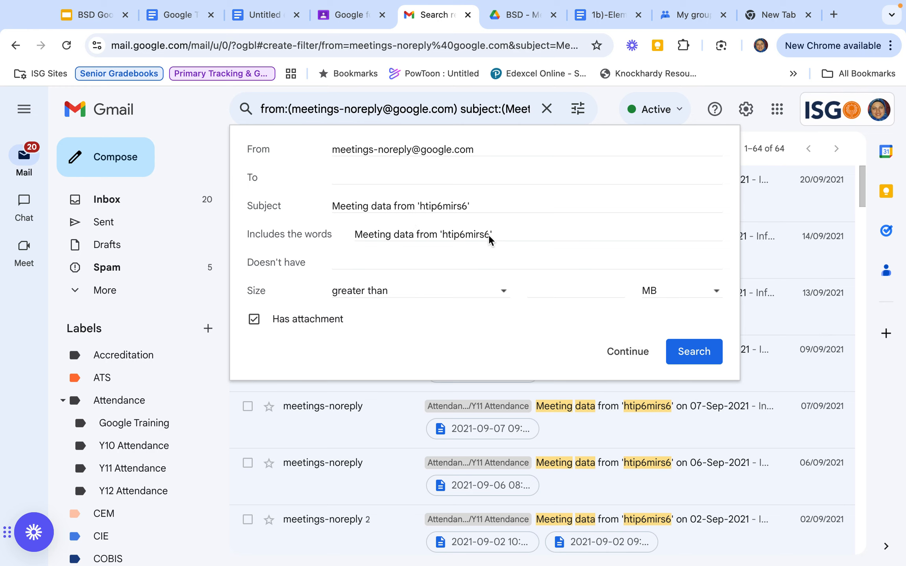
left_click(682, 356)
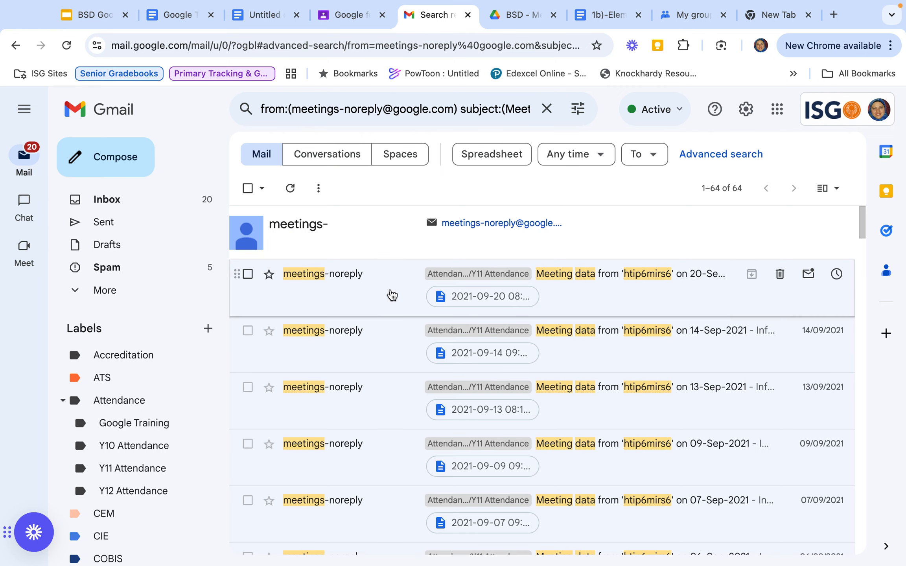
Open the 20-Sep-2021 meeting data email, show its header details and highlight the subject wording that the filter matches
left_click(390, 288)
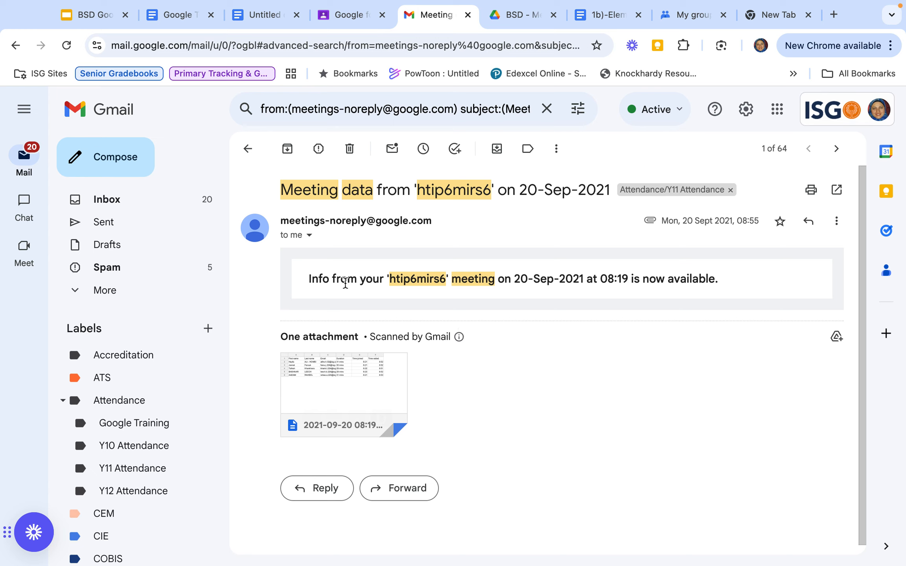
left_click(310, 235)
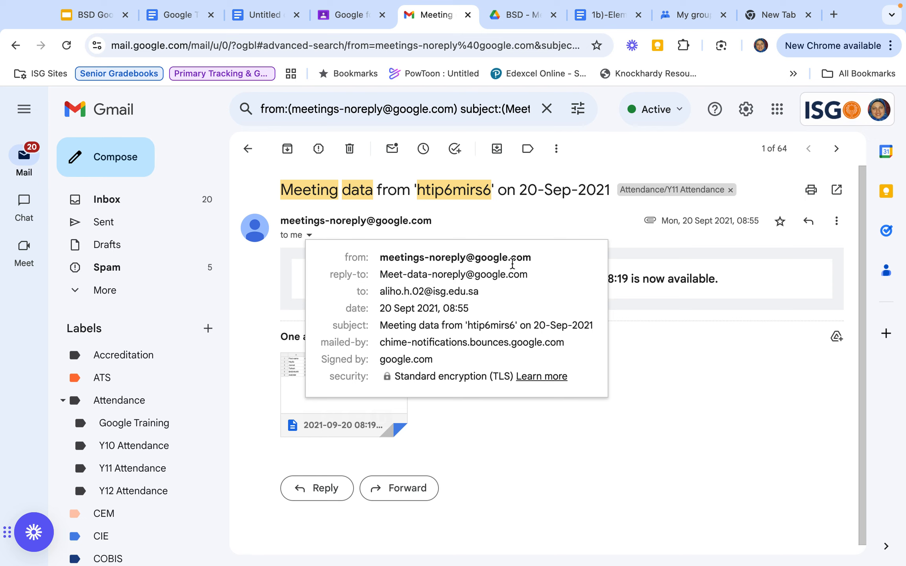
mouse_move(459, 259)
left_click_drag(380, 325, 518, 323)
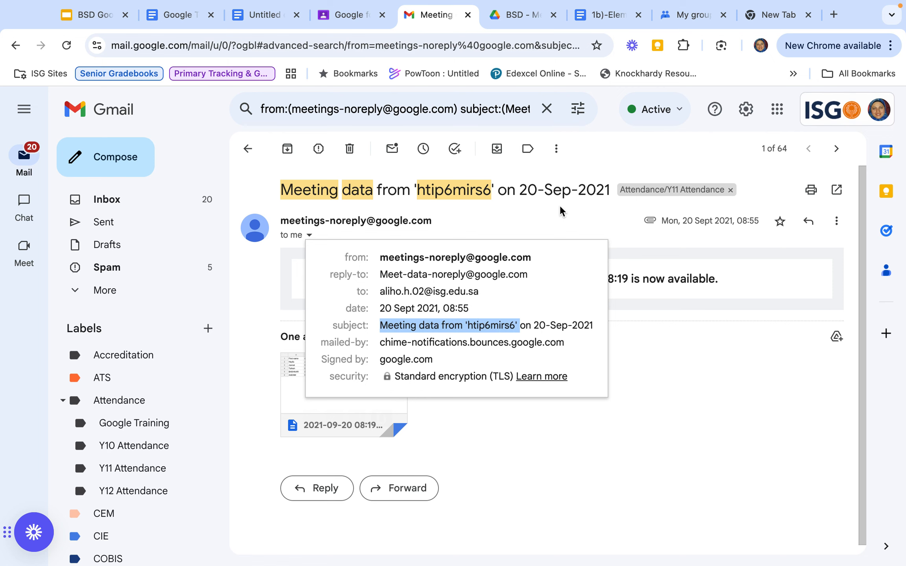
Edit the Y11 meeting data filter from the mail settings, choose Attendance/Y11 Attendance as the applied label and update the filter
left_click(745, 109)
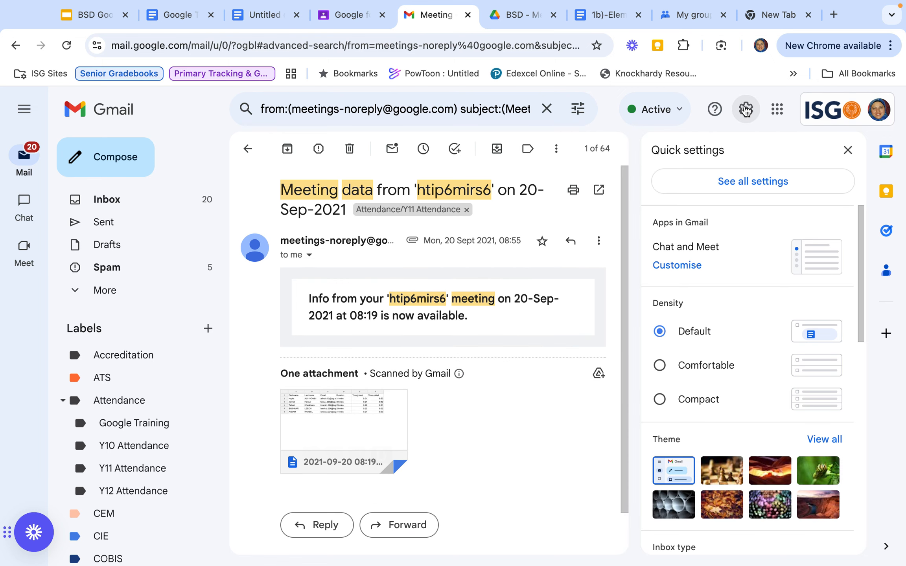
left_click(741, 178)
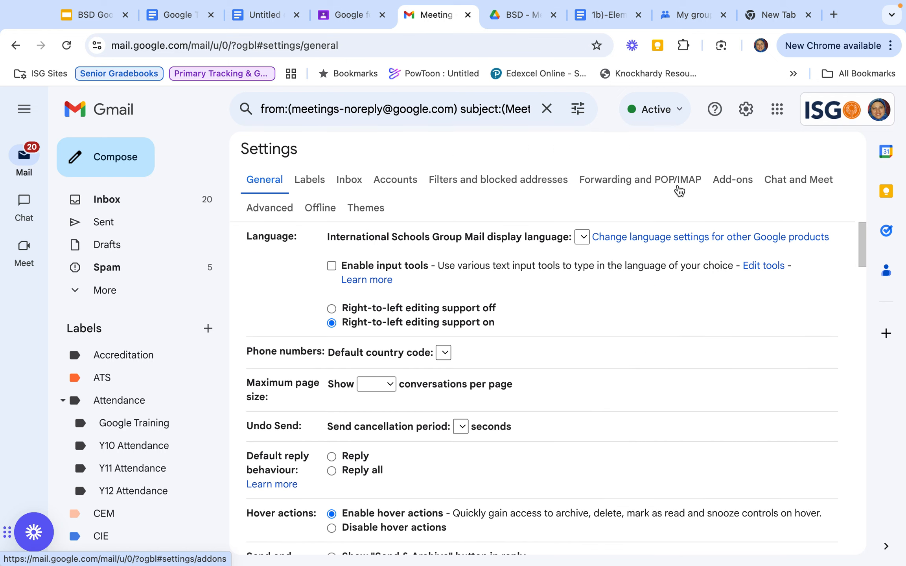
left_click(507, 182)
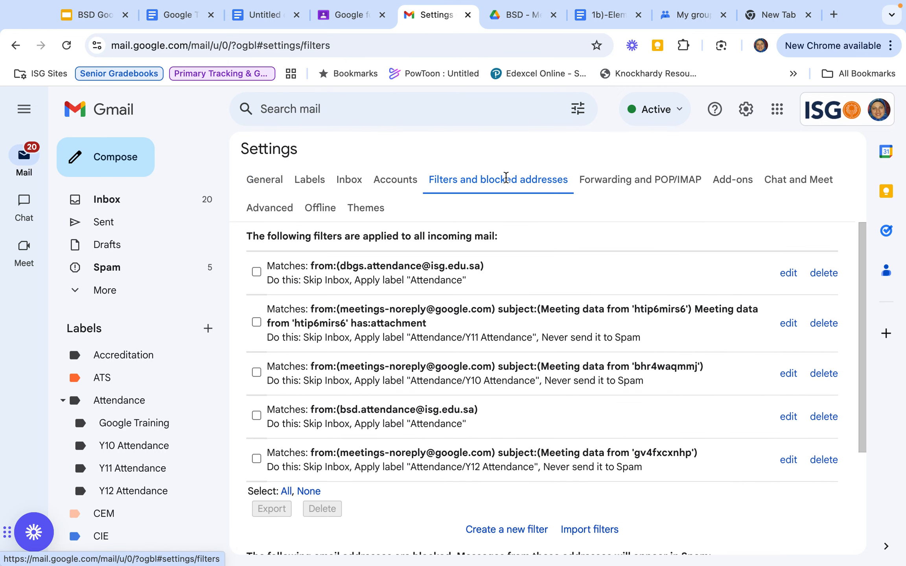
left_click(789, 323)
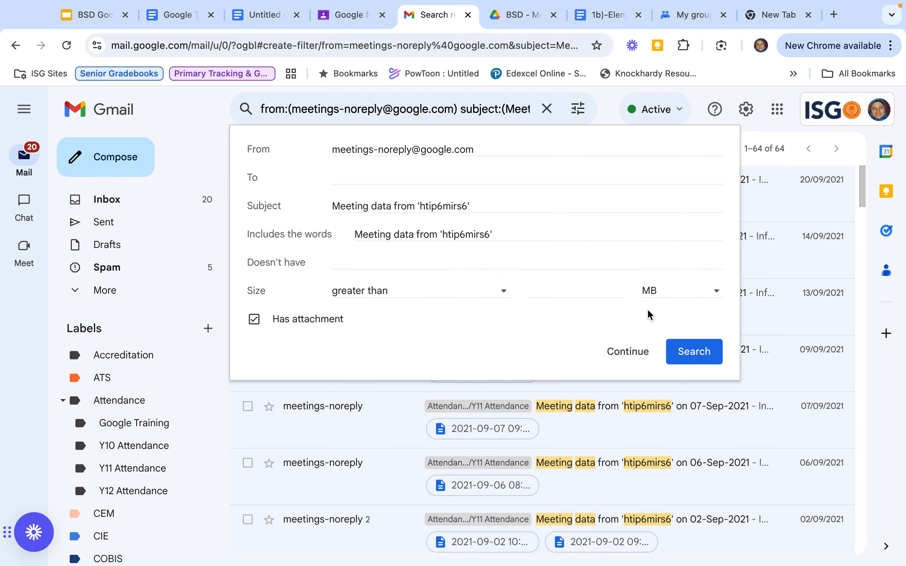
left_click(625, 351)
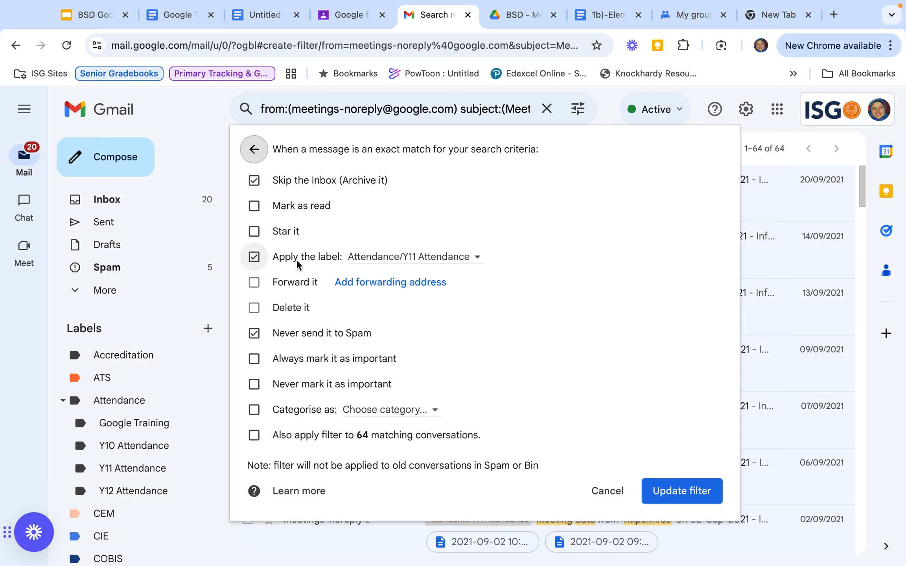
left_click(476, 258)
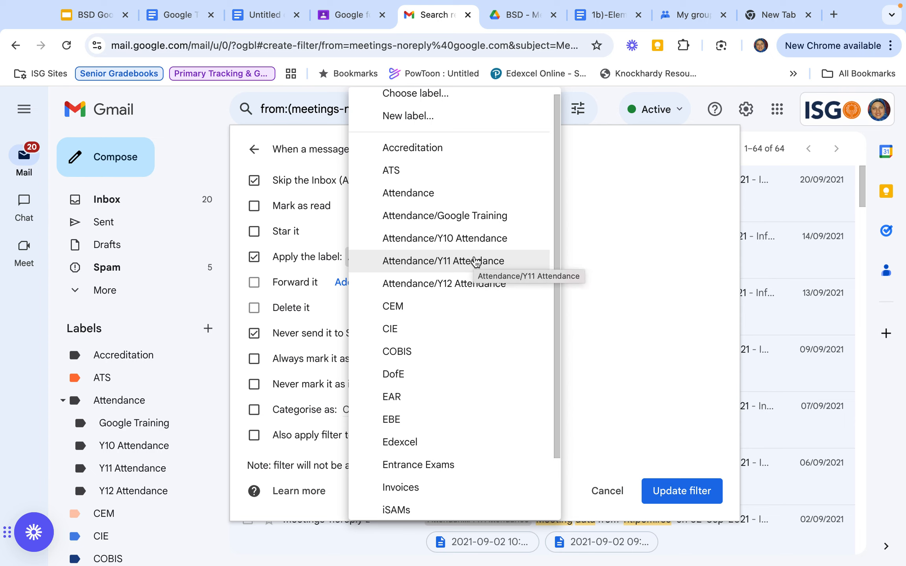
left_click(476, 261)
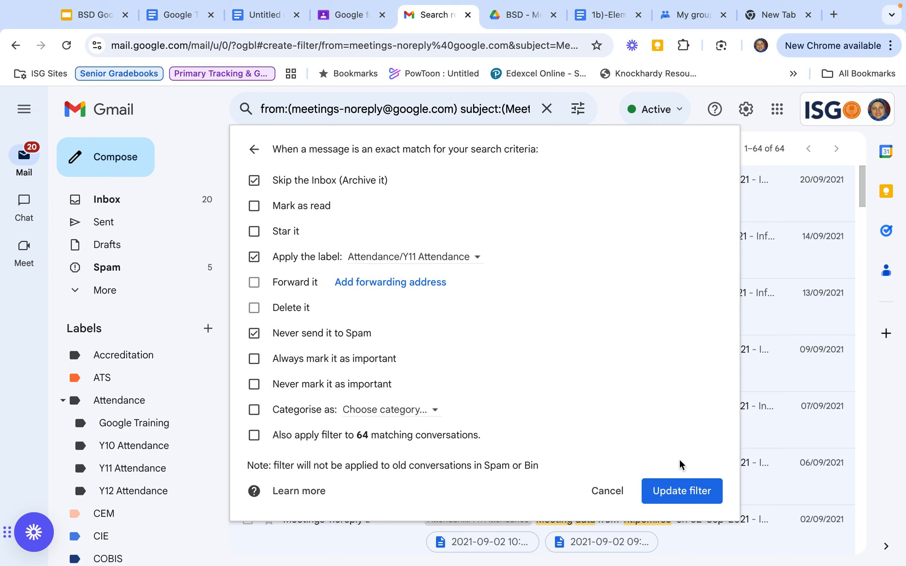
left_click(675, 496)
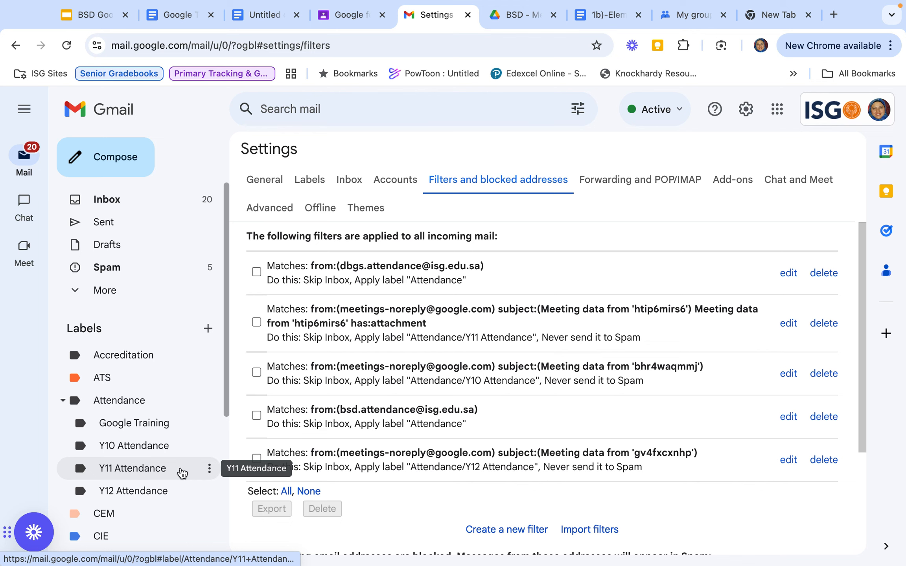
Open the Y11 Attendance label and browse the meeting data emails filed under it
left_click(149, 468)
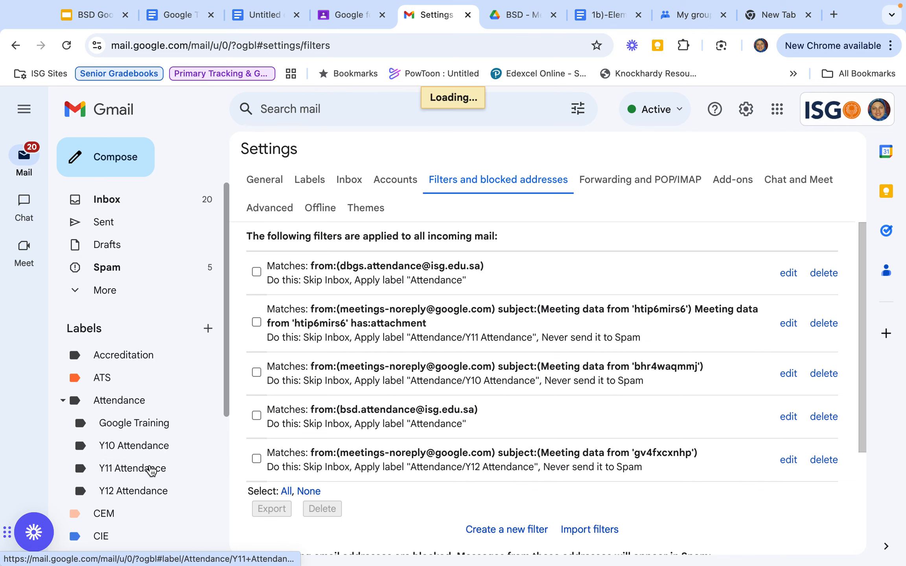
scroll(373, 459, "down", 2)
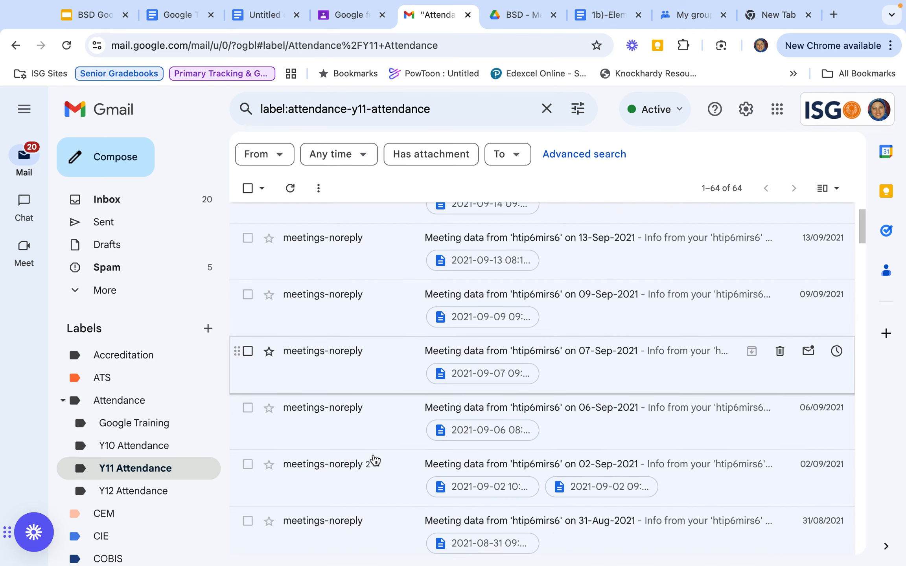
scroll(375, 460, "down", 10)
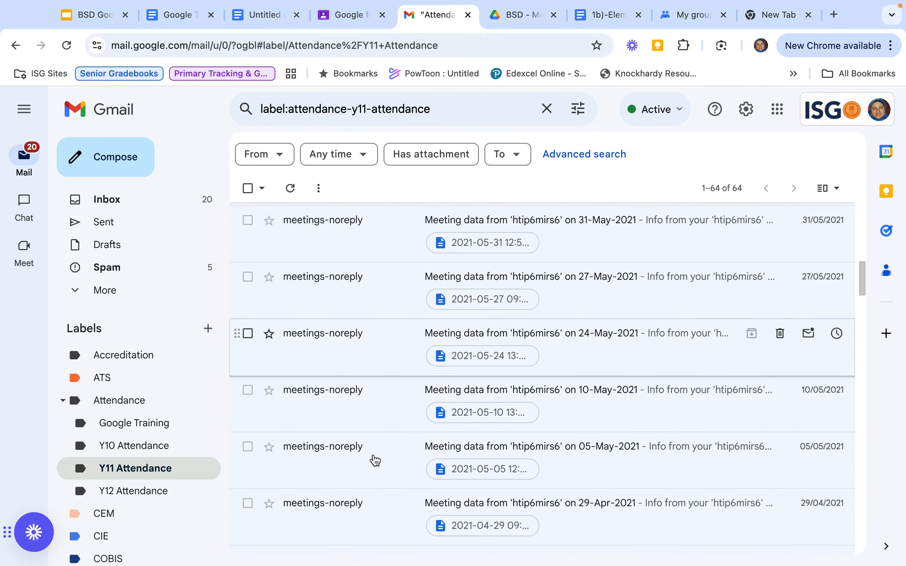
Return to the inbox, look through the Google apps for Groups and switch to Google Groups
scroll(373, 460, "up", 10)
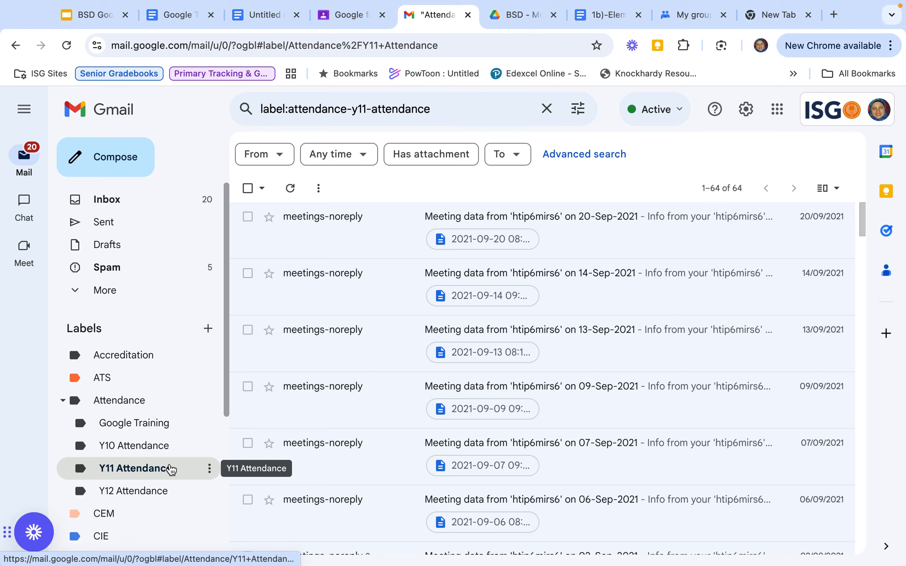
left_click(122, 199)
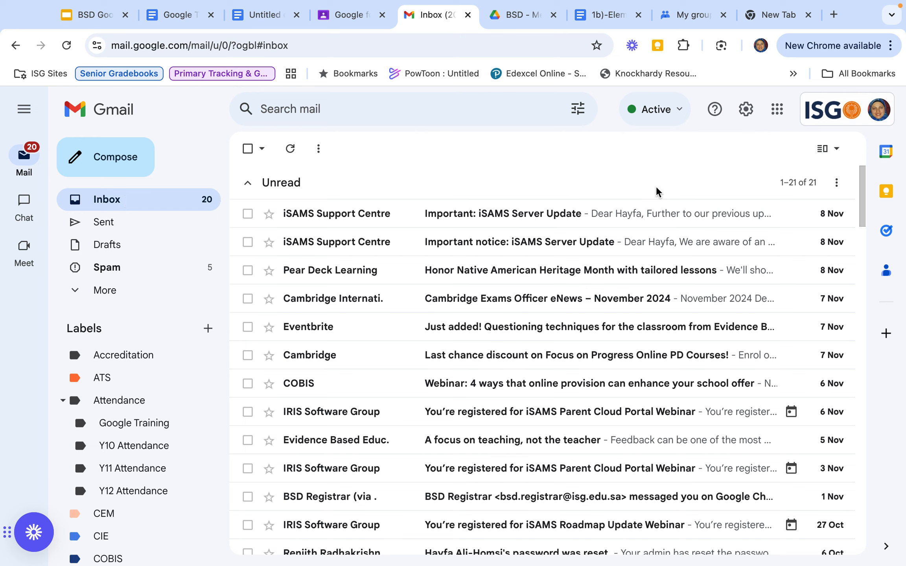
left_click(780, 114)
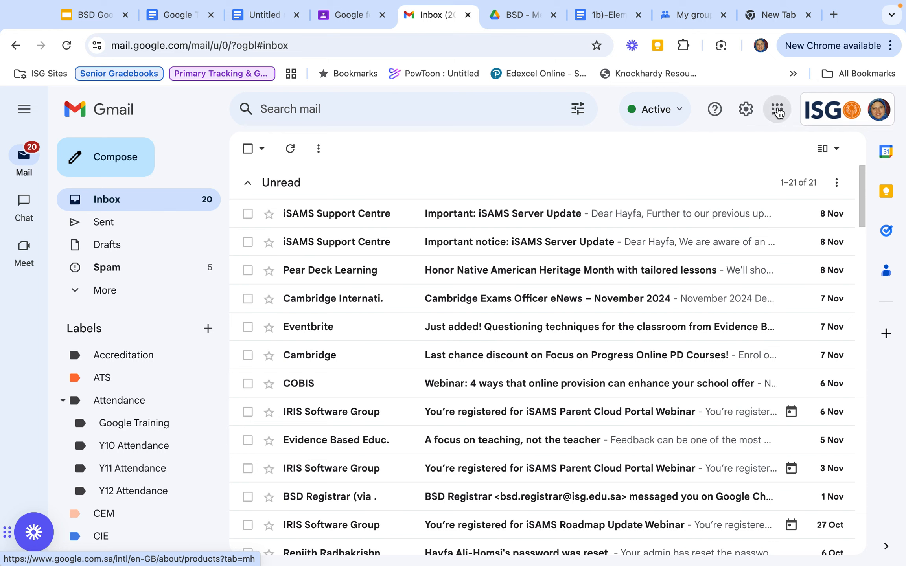
scroll(756, 322, "down", 6)
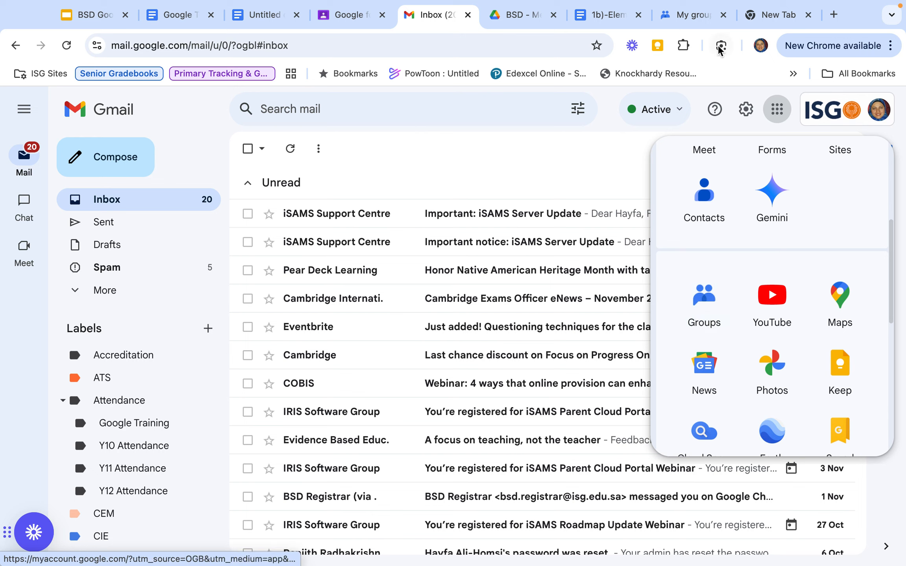
left_click(691, 15)
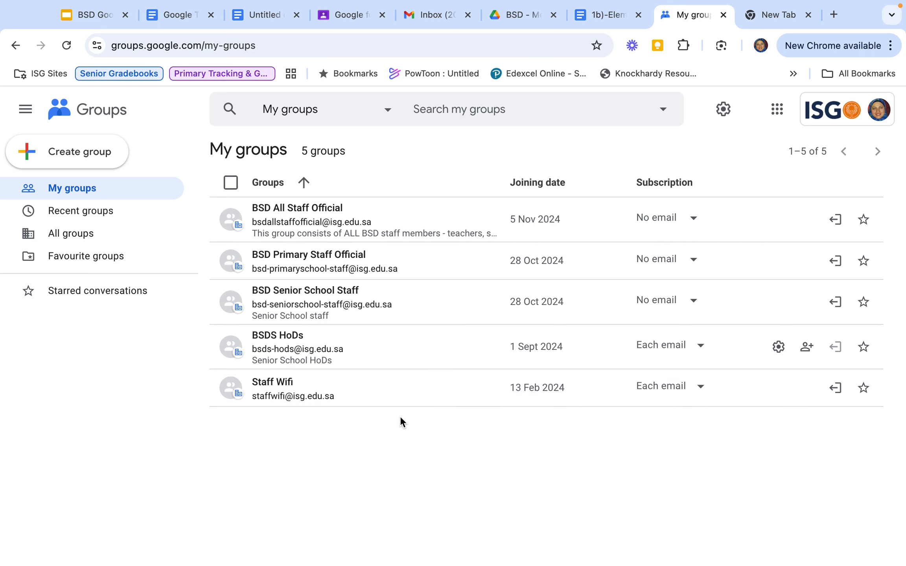
Start a new group named BSD Science Department and continue to its privacy settings
left_click(97, 151)
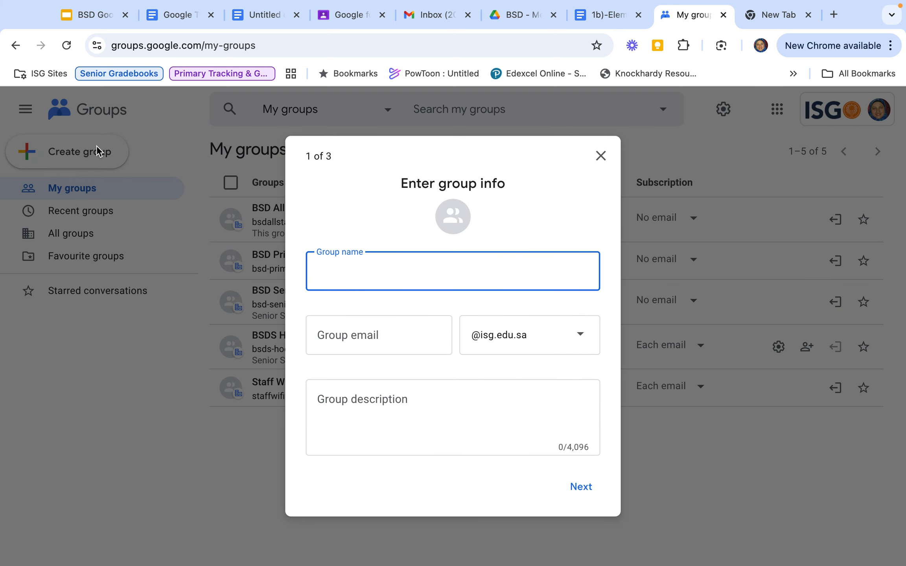
type("Sc")
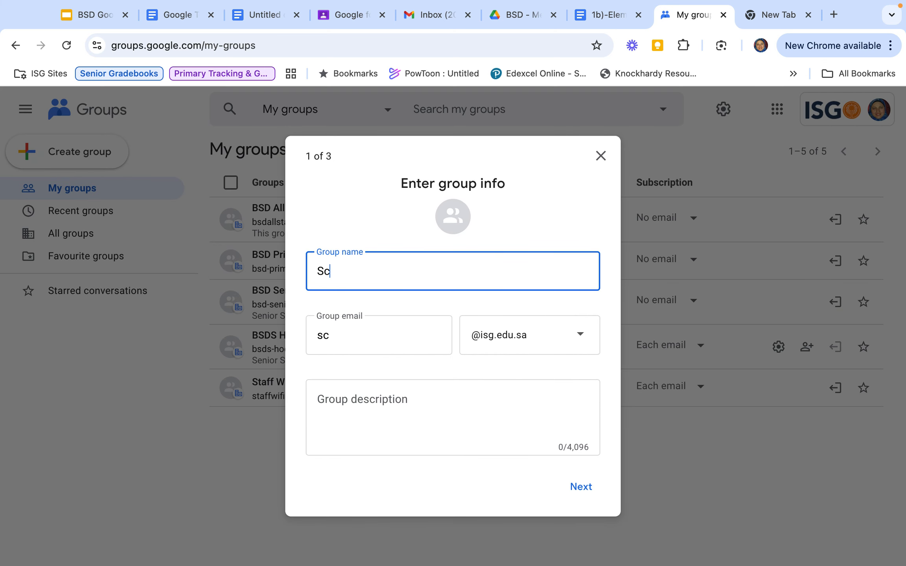
type("ience Department")
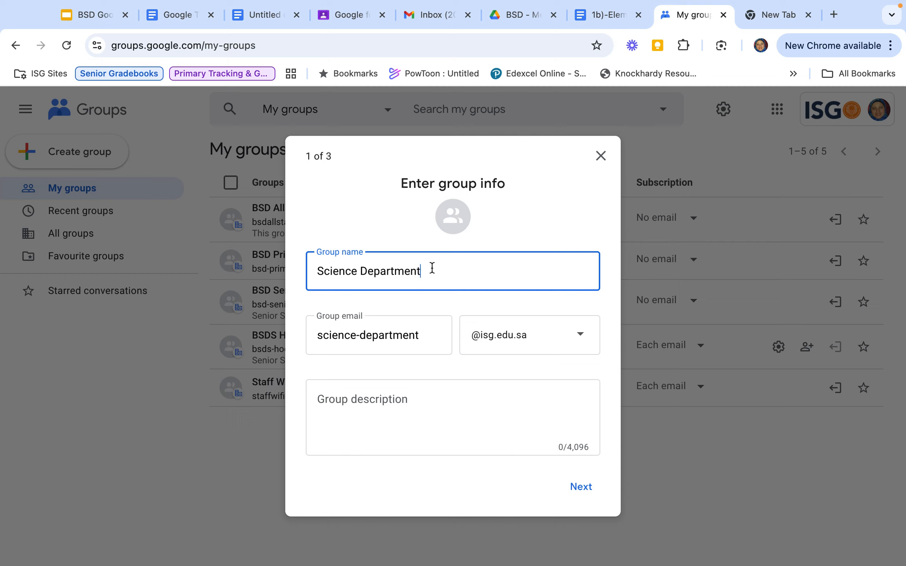
left_click(316, 271)
type("BSD")
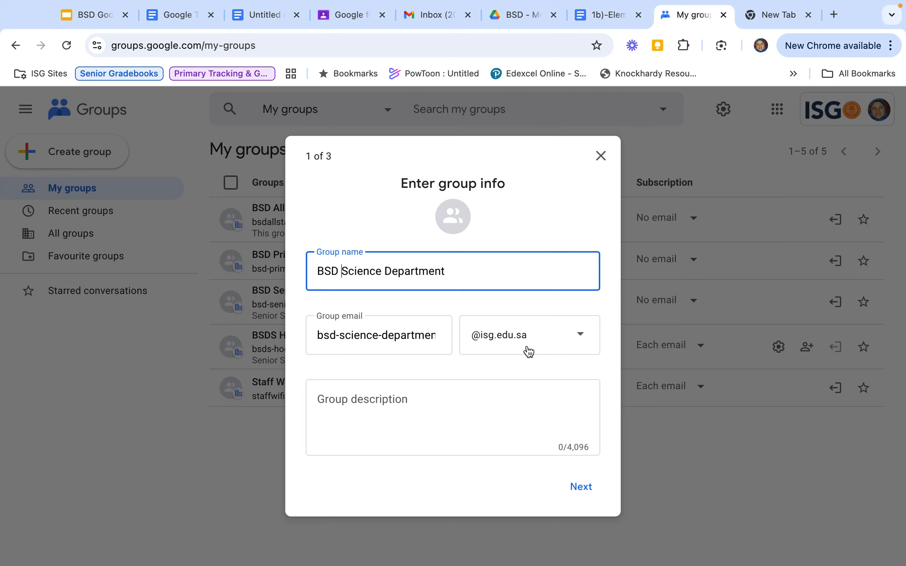
left_click(581, 488)
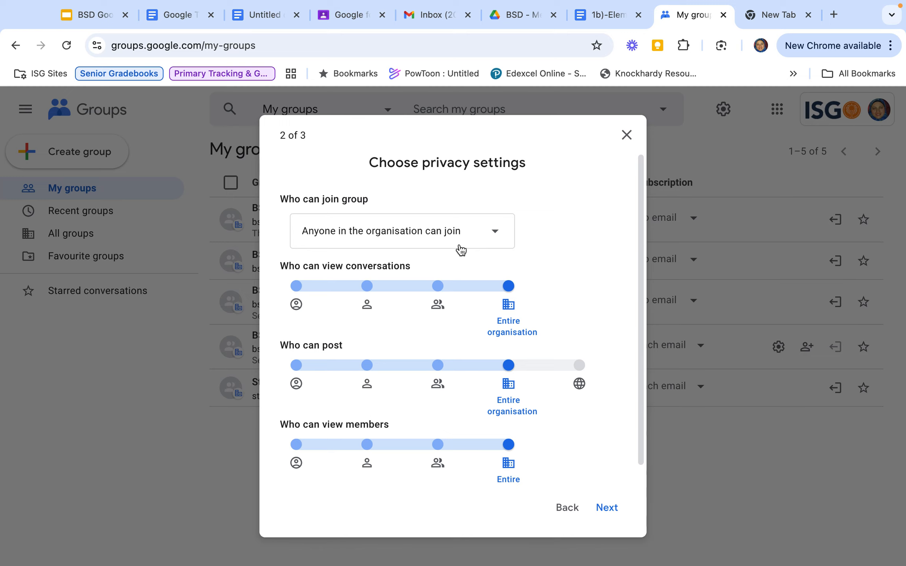
Allow only invited users to join, restrict viewing conversations, posting and viewing members to group members, and continue to the members page
left_click(490, 241)
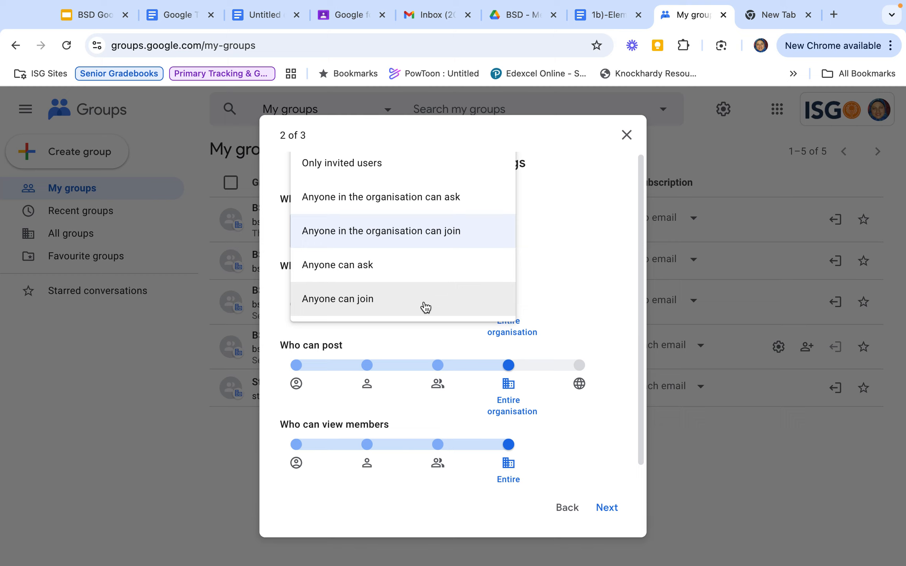
left_click(449, 236)
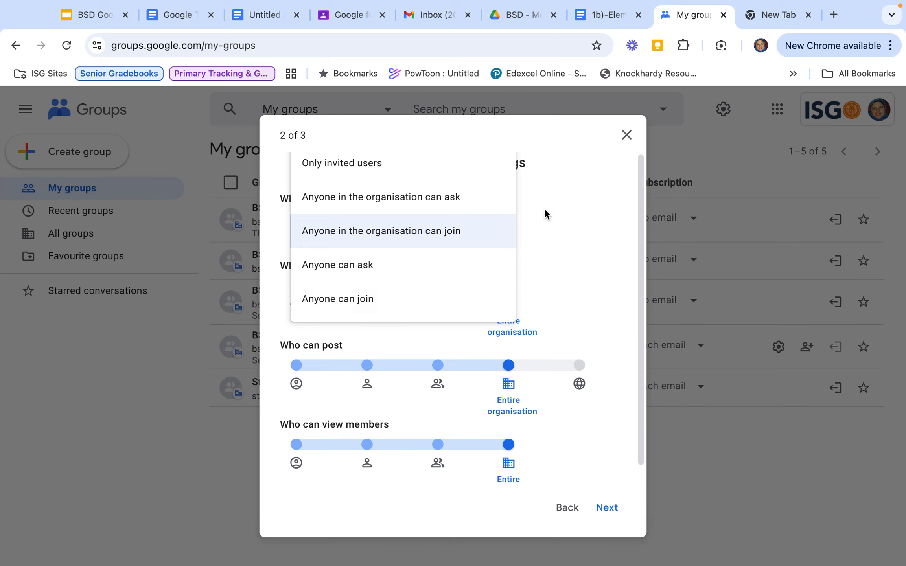
left_click(455, 168)
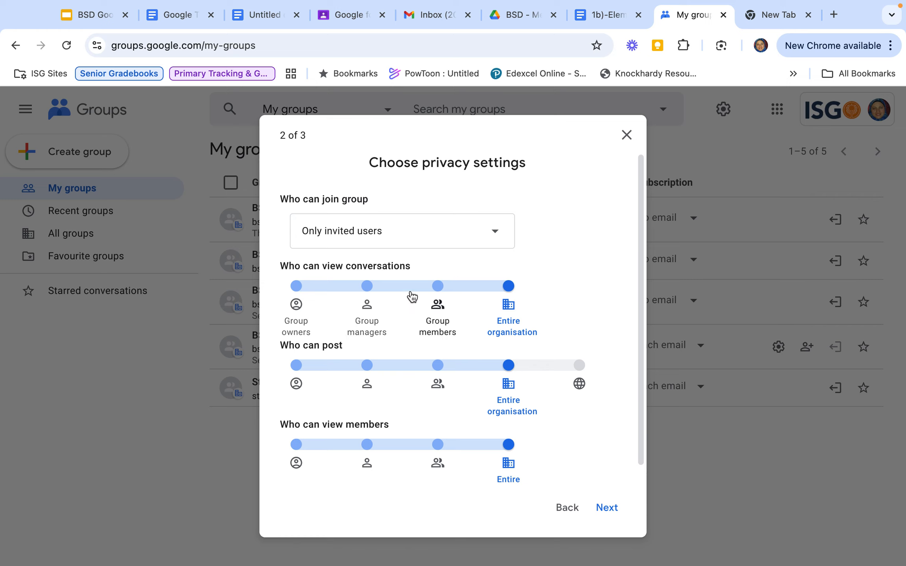
left_click(437, 287)
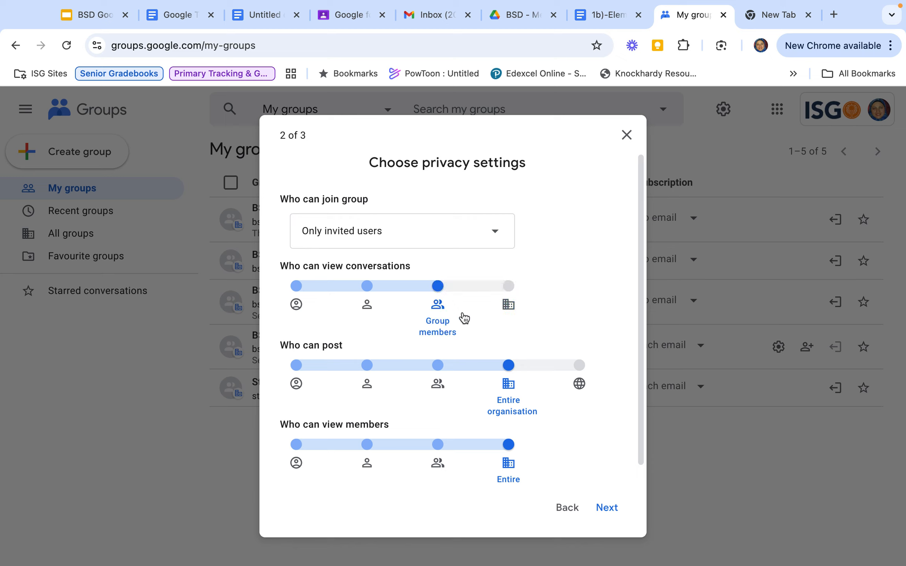
scroll(468, 325, "down", 1)
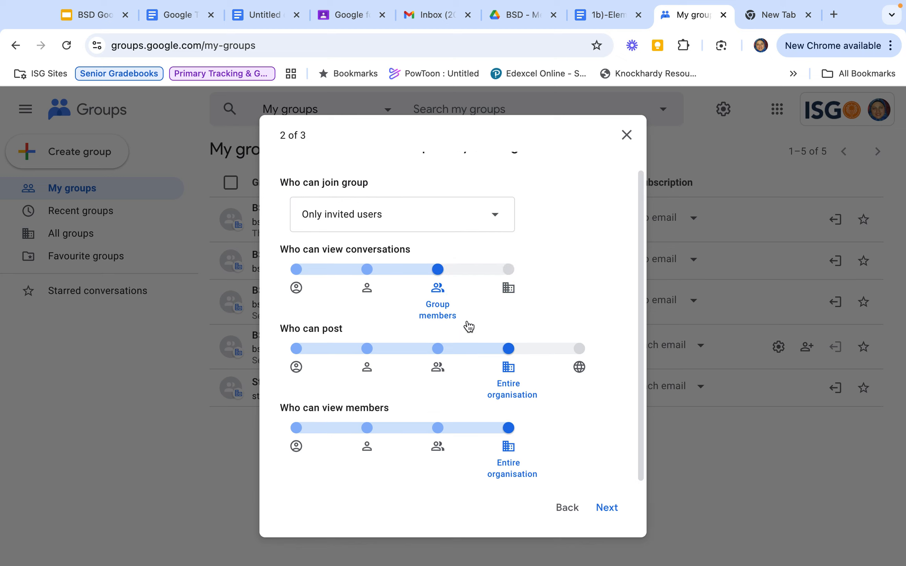
left_click(437, 348)
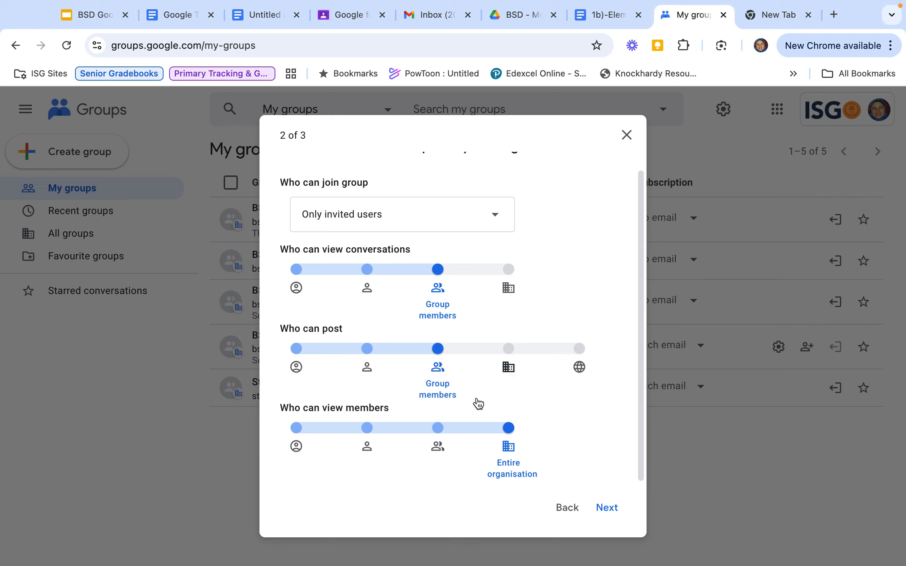
left_click(439, 428)
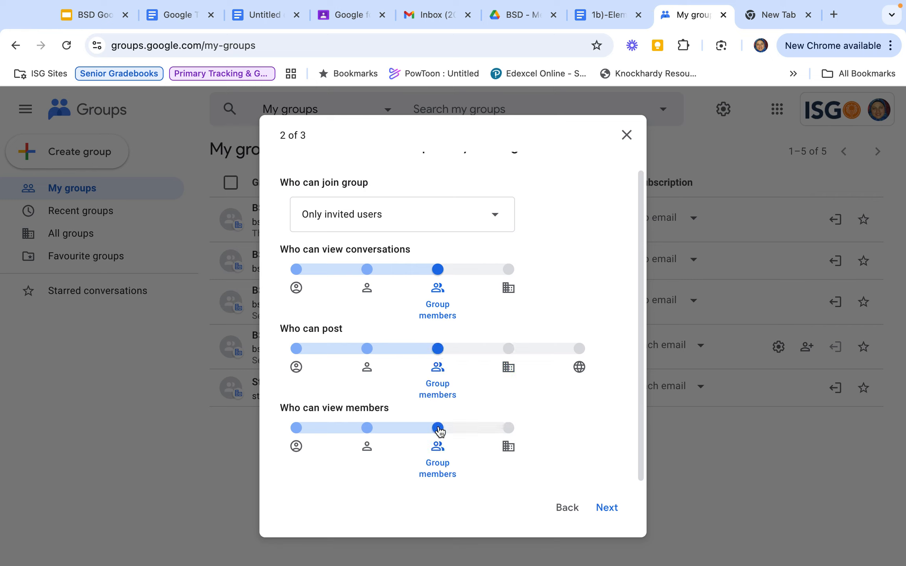
left_click(610, 507)
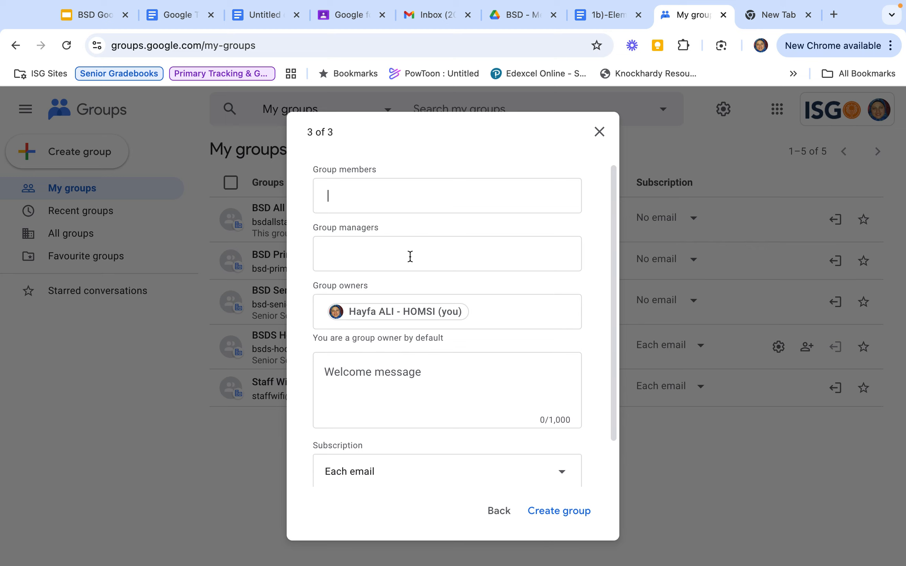
Review the member and subscription options, keep the subscription at Each email and create the group
scroll(430, 376, "down", 2)
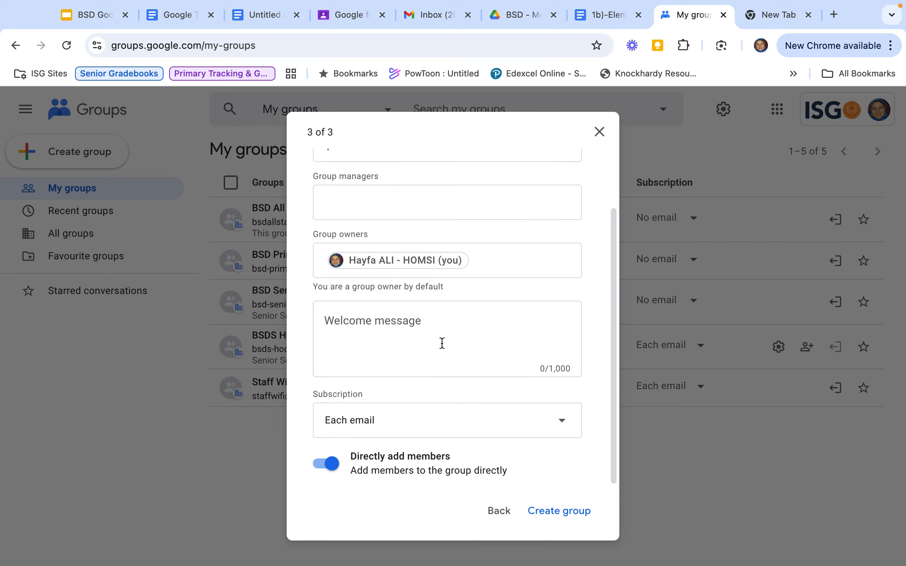
left_click(459, 427)
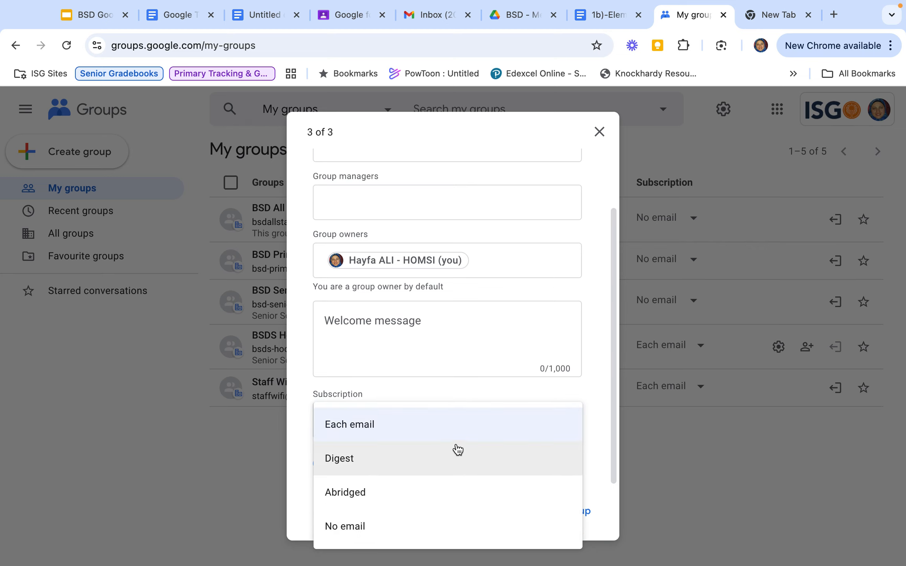
left_click(527, 391)
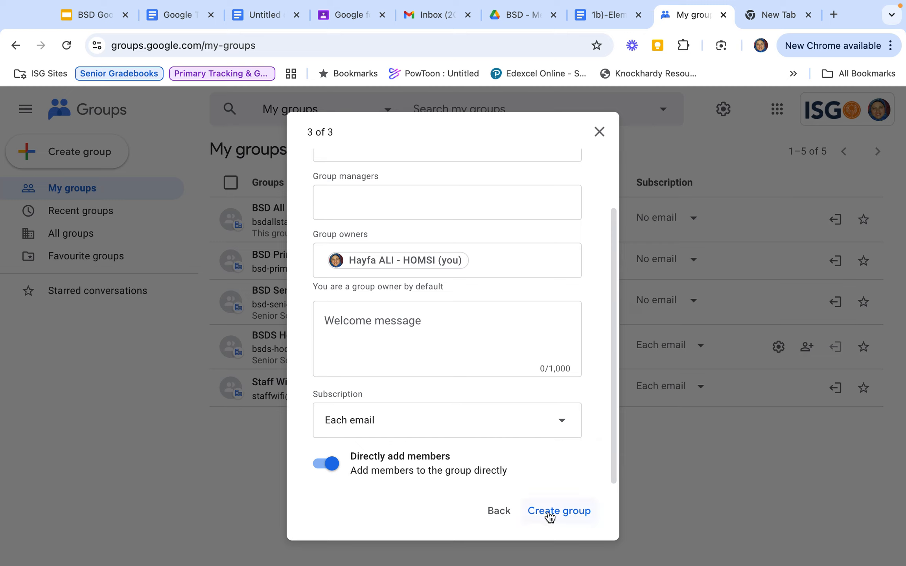
scroll(434, 269, "up", 5)
scroll(441, 253, "down", 5)
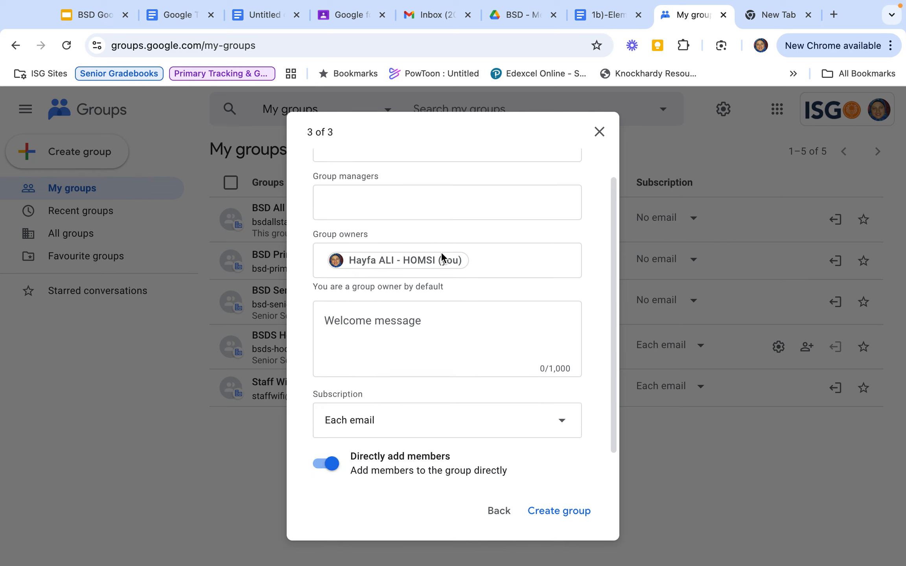
left_click(540, 510)
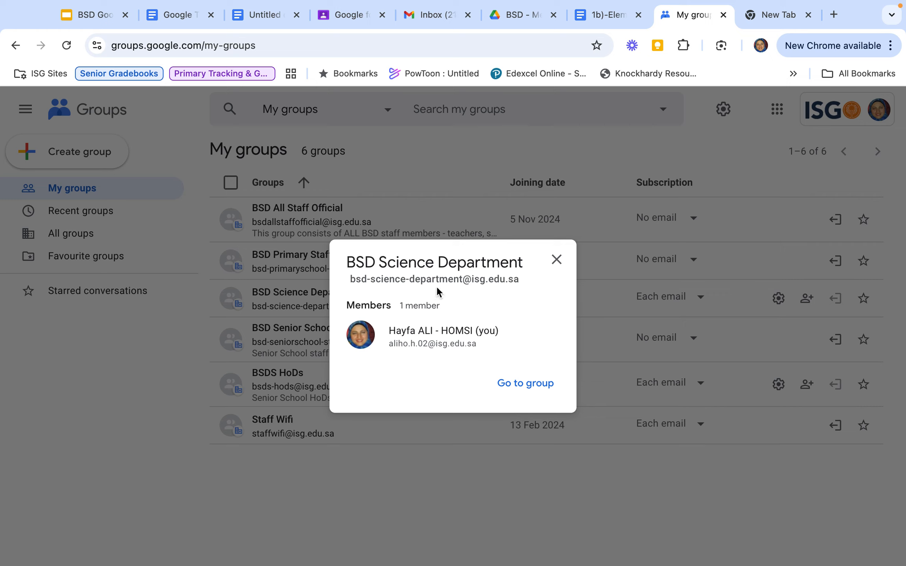
Copy the new group's email address, go to the group and open its members list
left_click_drag(520, 280, 351, 279)
key("super+c")
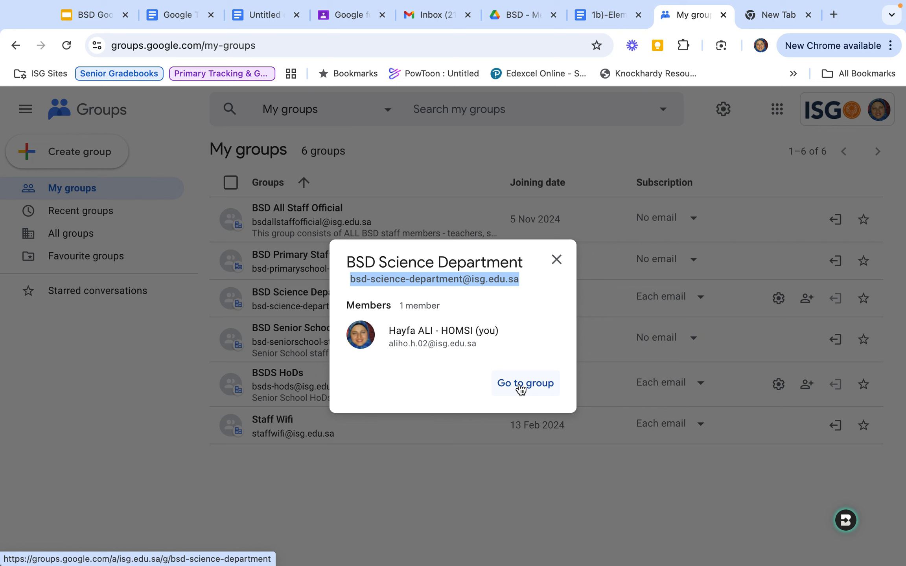
left_click(521, 388)
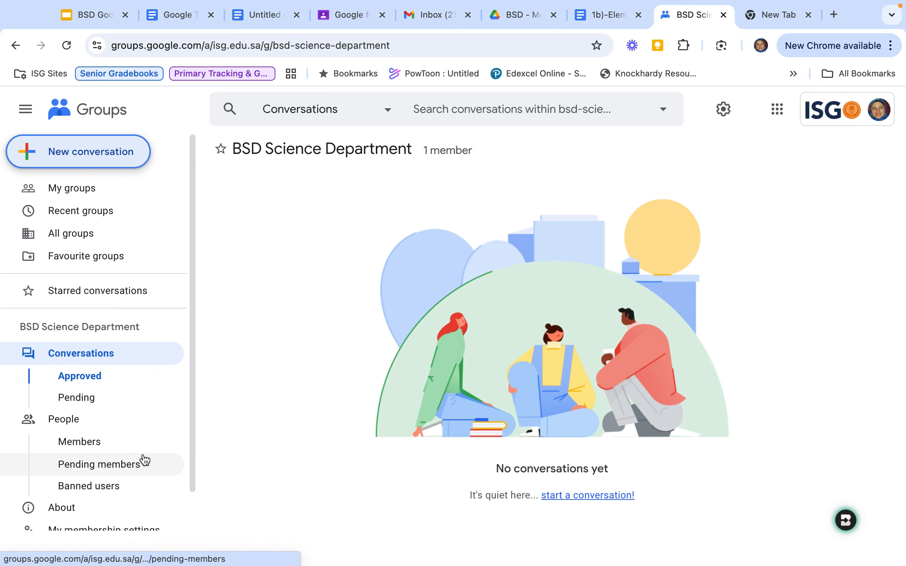
scroll(142, 467, "down", 2)
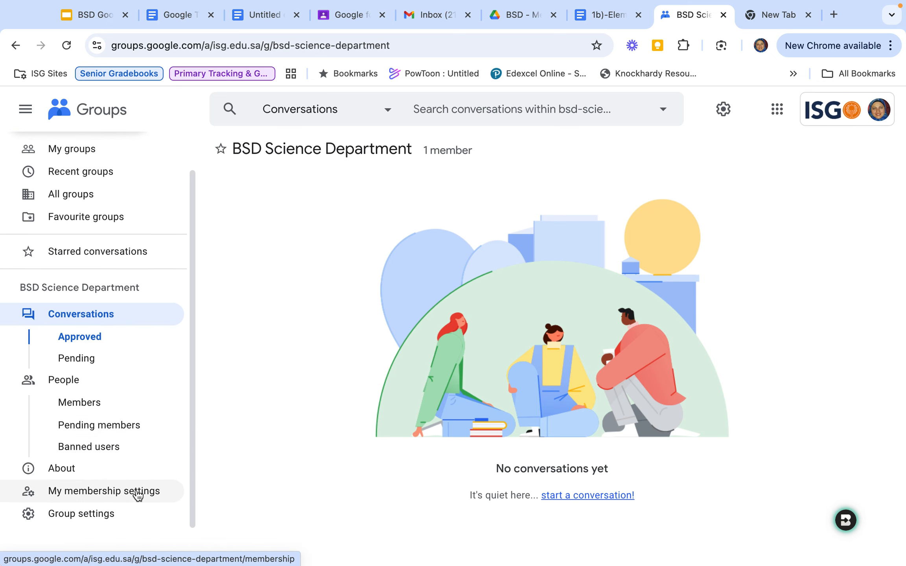
left_click(111, 383)
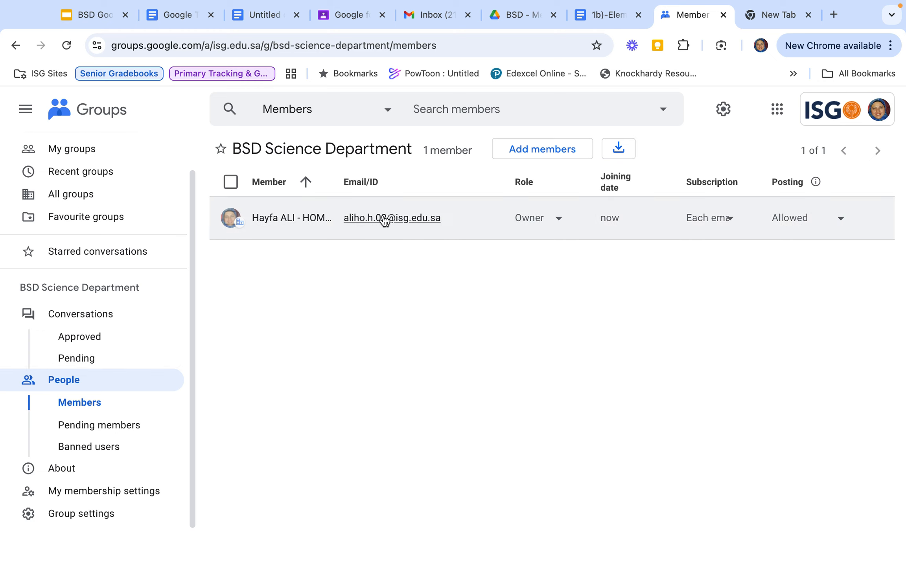
Open the form for adding group members, turn Directly add members off and on again, and cancel the form
left_click(546, 154)
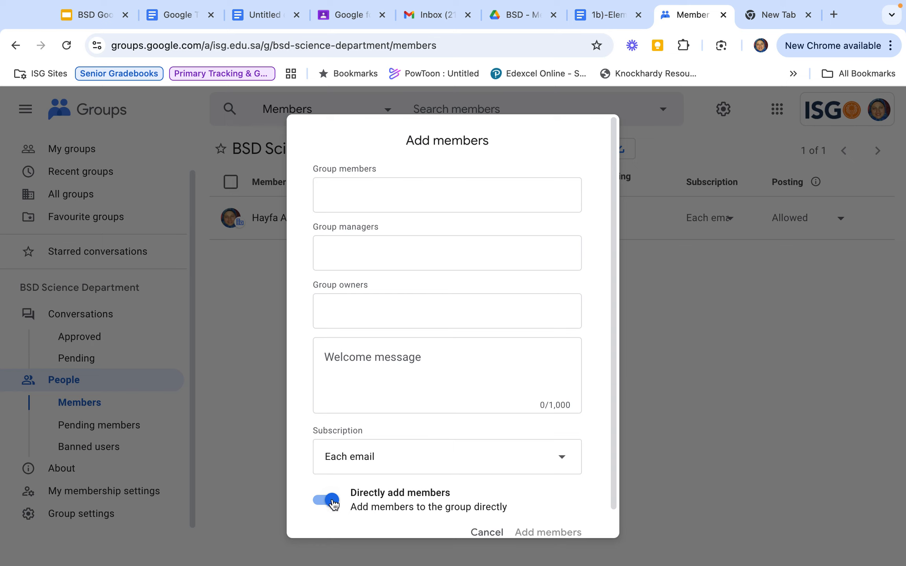
left_click(319, 504)
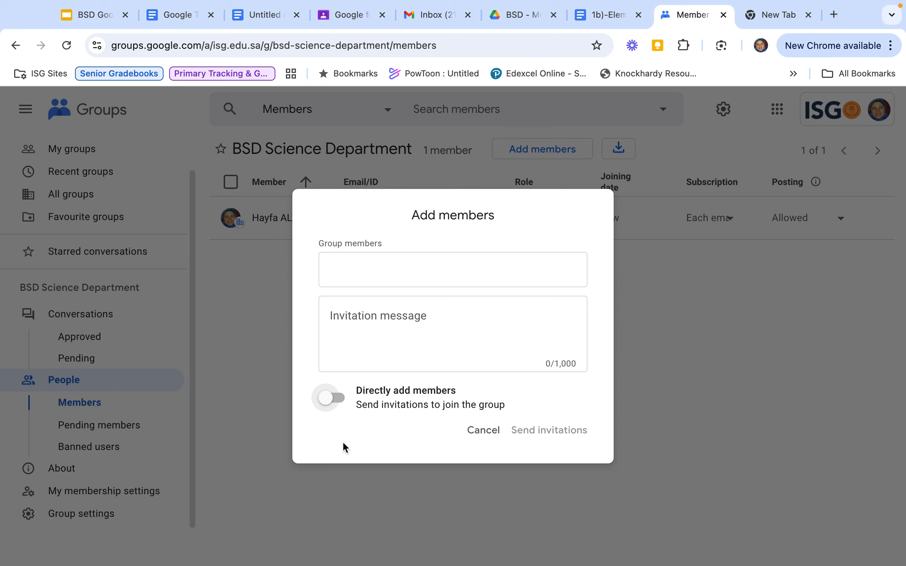
left_click(343, 402)
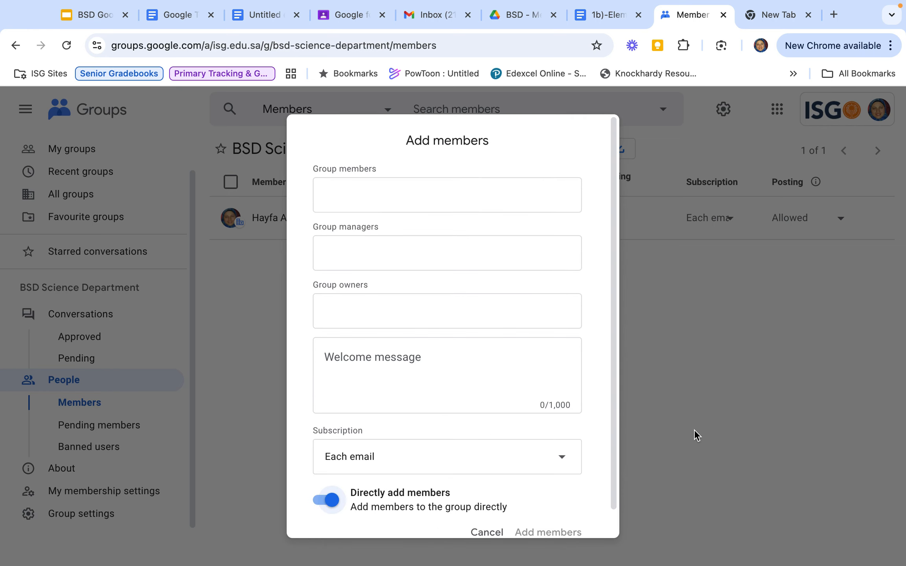
scroll(484, 535, "down", 1)
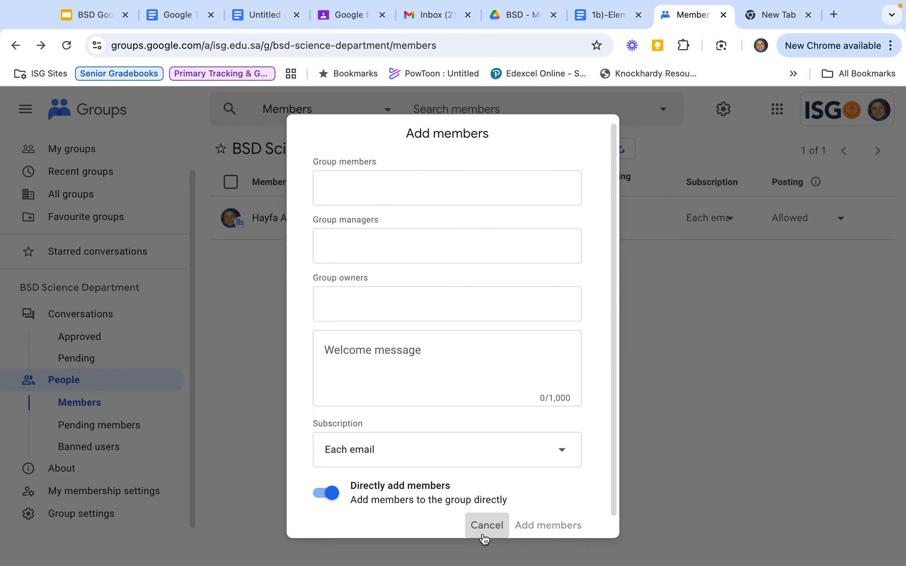
left_click(486, 525)
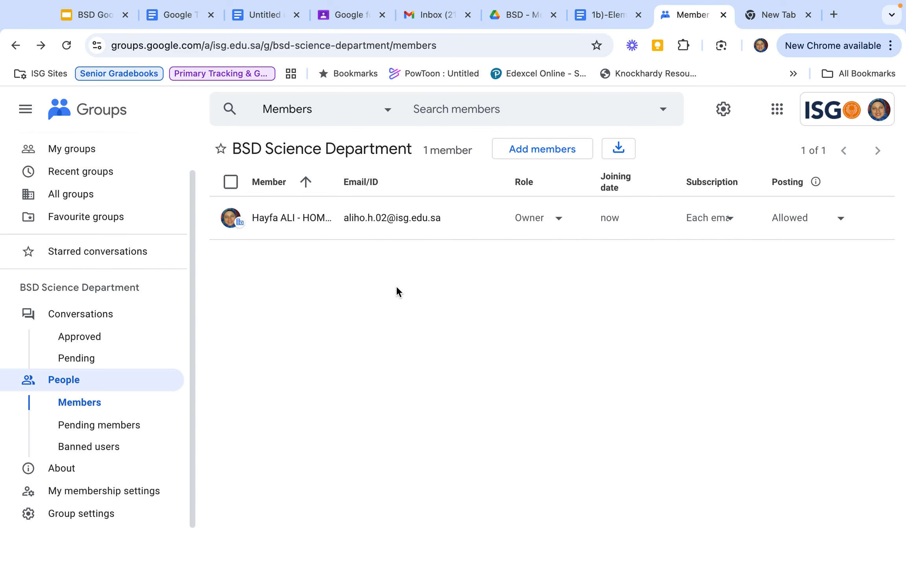
Switch to Gmail and compose a new message with the group's copied email address as the recipient
left_click(429, 17)
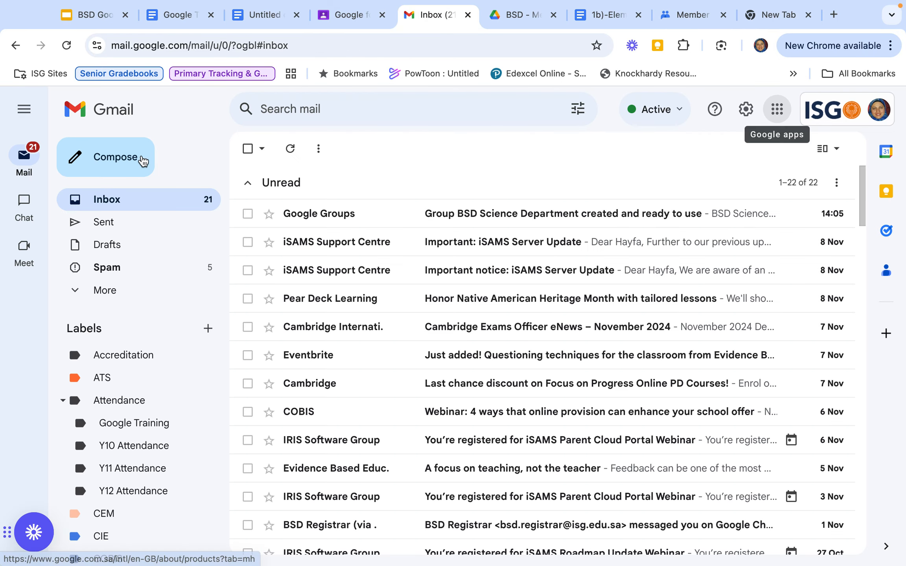
left_click(109, 157)
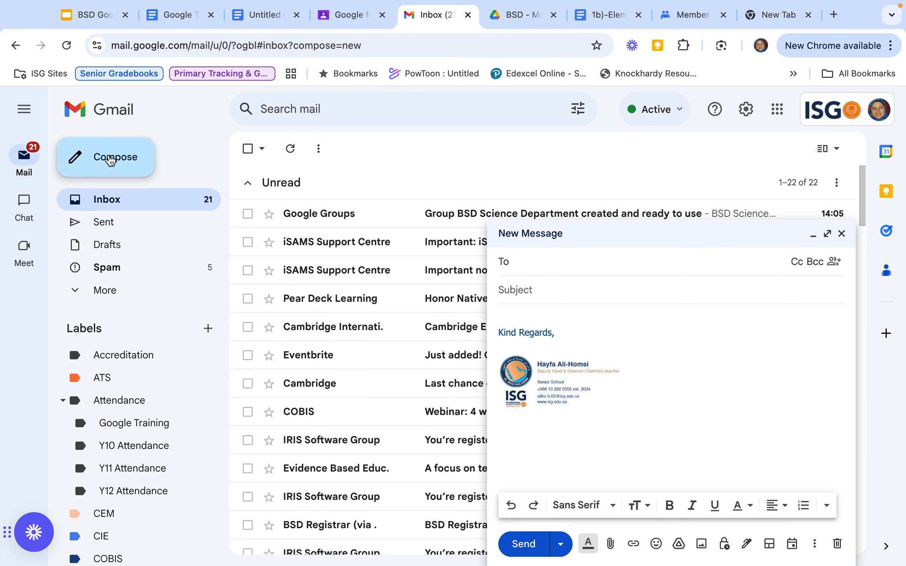
key("super+v")
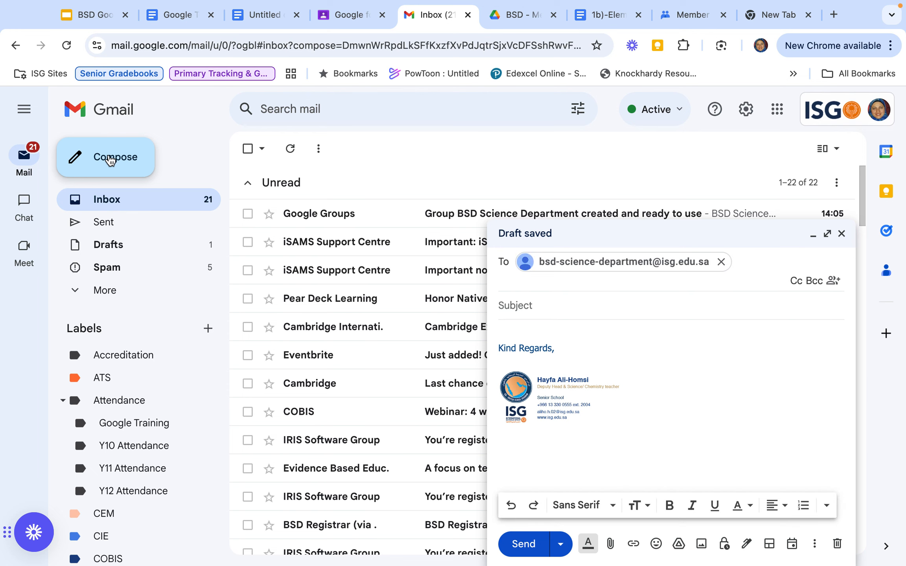